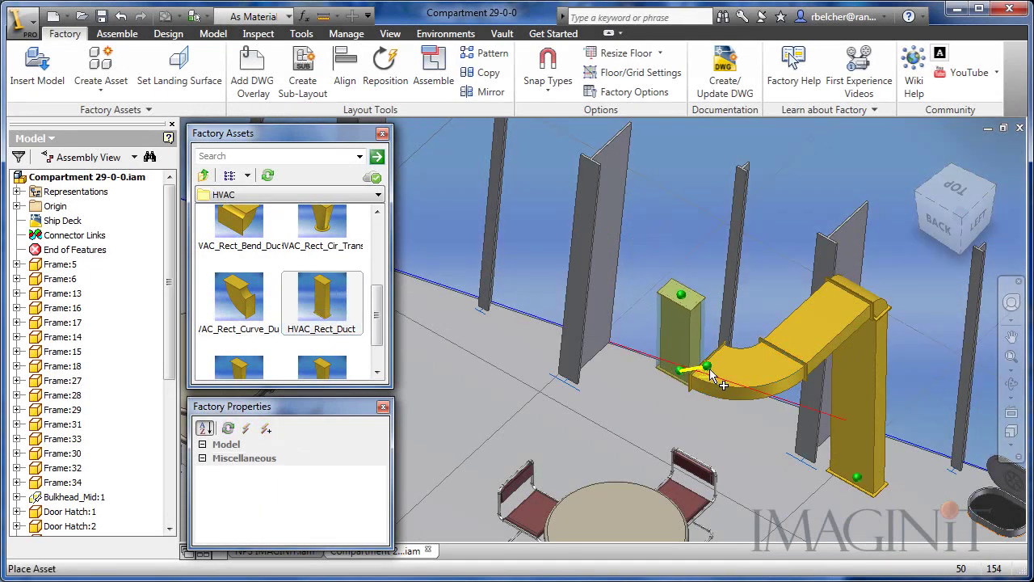
Step: Attach an HVAC_Rect_Duct straight to the elbow atop the vertical duct and finish placing
click(710, 369)
right_click(669, 245)
click(693, 251)
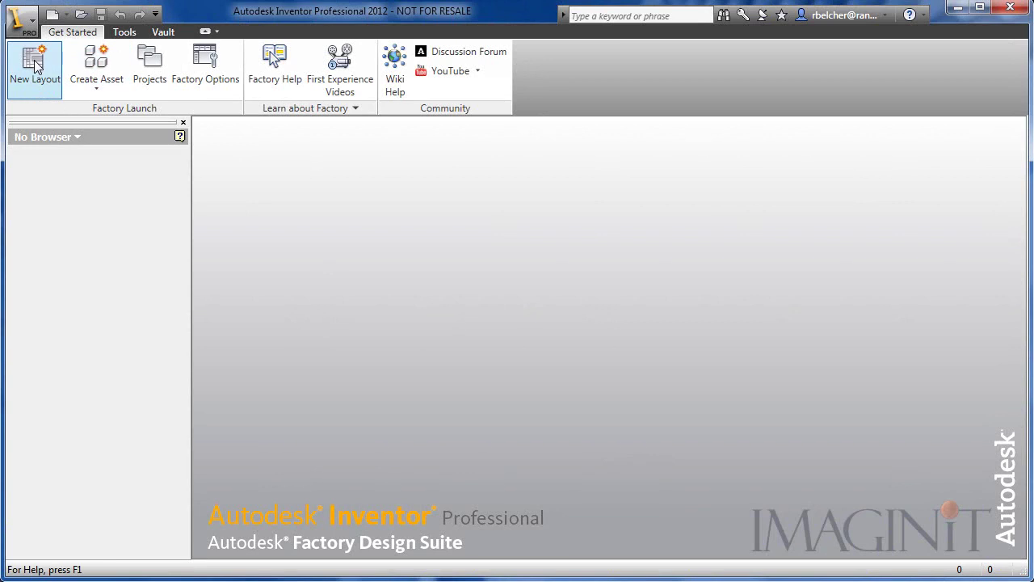
Step: Start a new factory layout and shrink its floor grid slightly
click(35, 67)
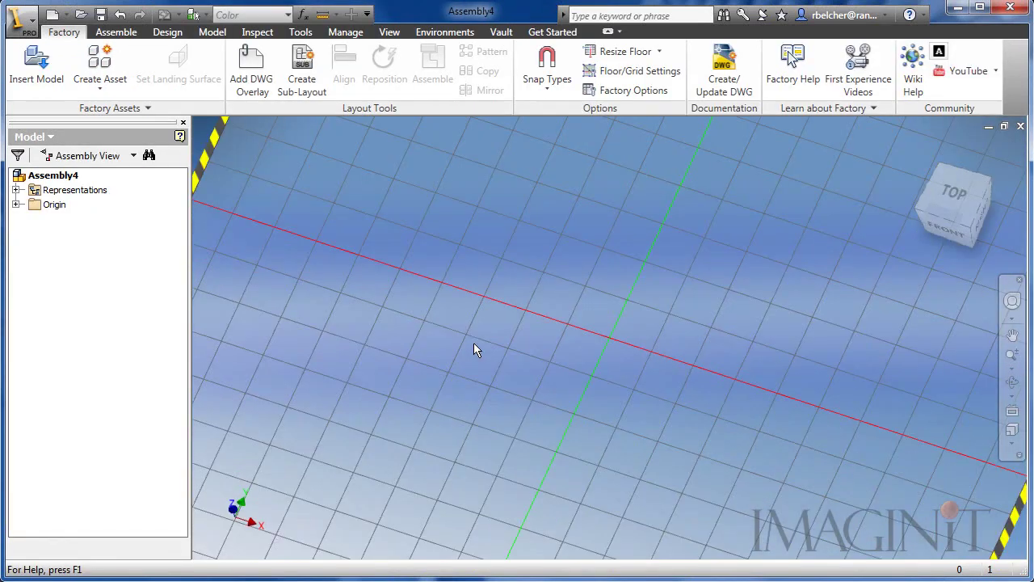
click(660, 52)
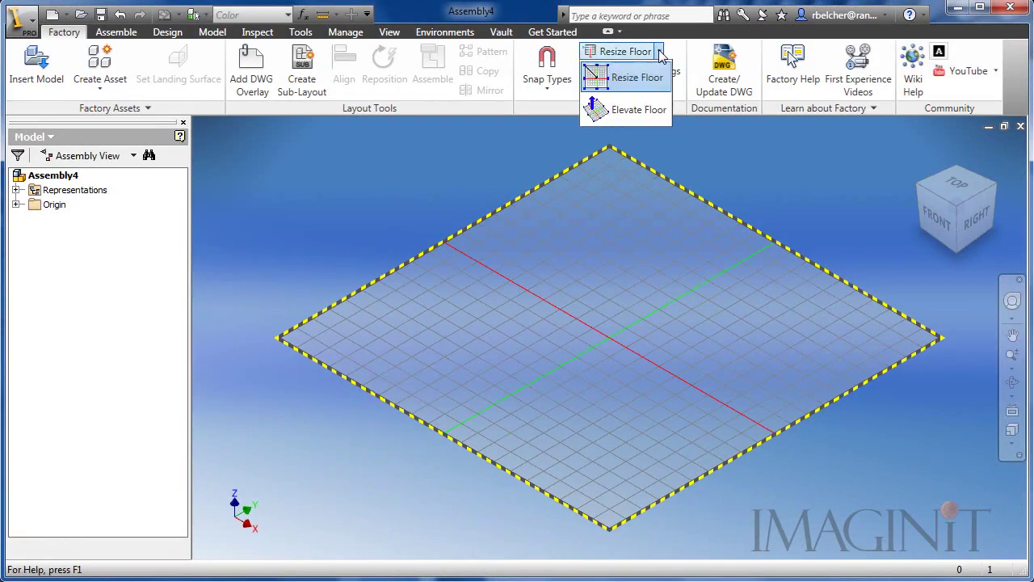
click(627, 74)
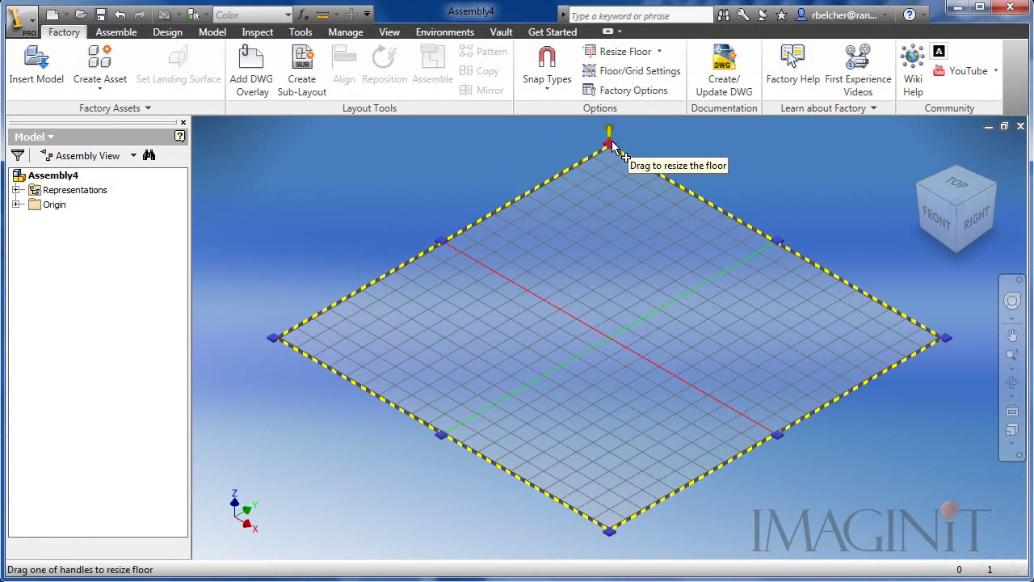
drag(612, 146, 613, 153)
Step: Lower the floor elevation to about -21
click(661, 52)
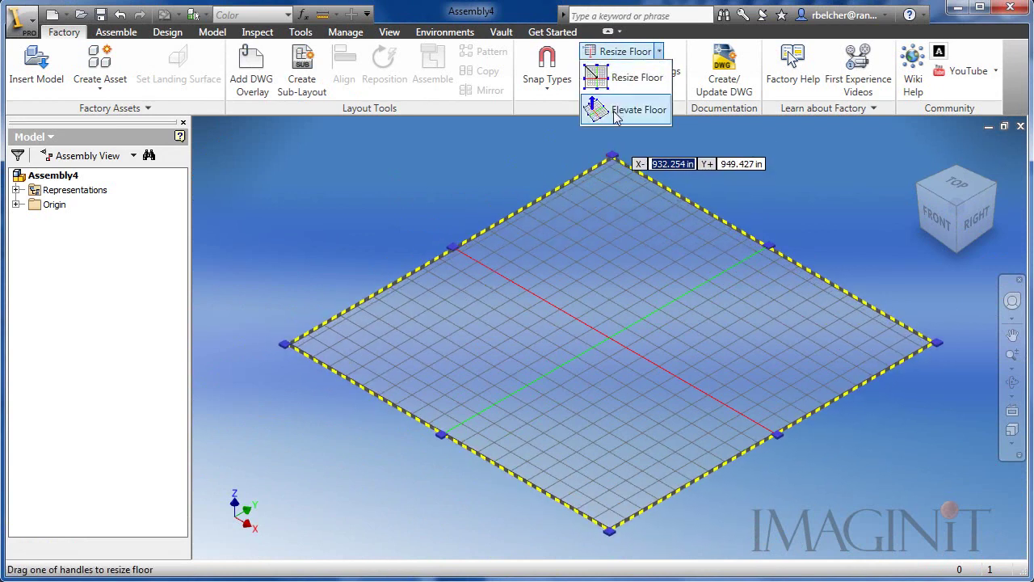
click(635, 106)
mouse_move(612, 332)
mouse_down()
mouse_move(612, 348)
mouse_move(609, 327)
mouse_up()
Step: Finish floor editing and overlay the Ship Deck drawing on the floor
right_click(402, 180)
click(414, 188)
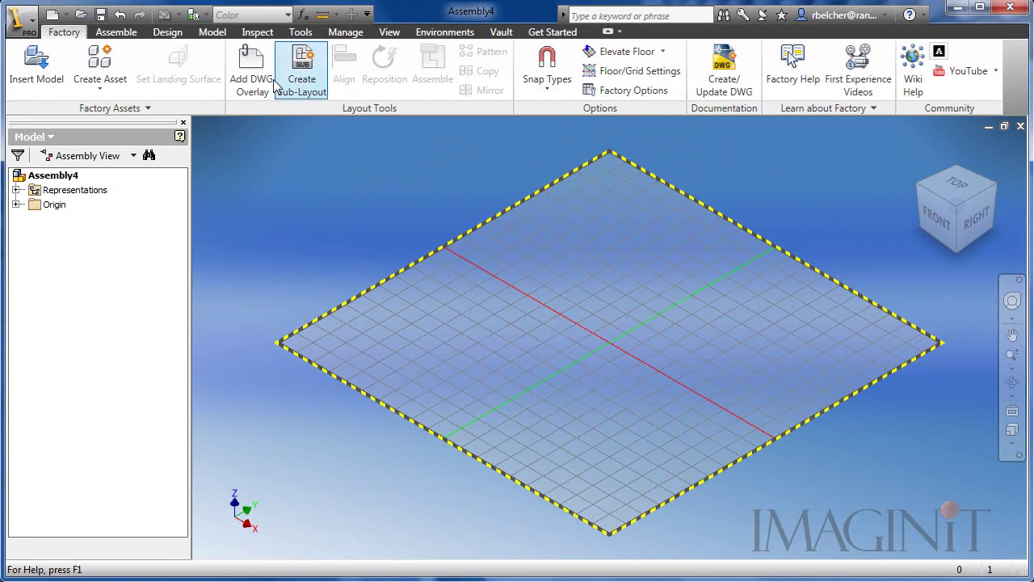
click(260, 78)
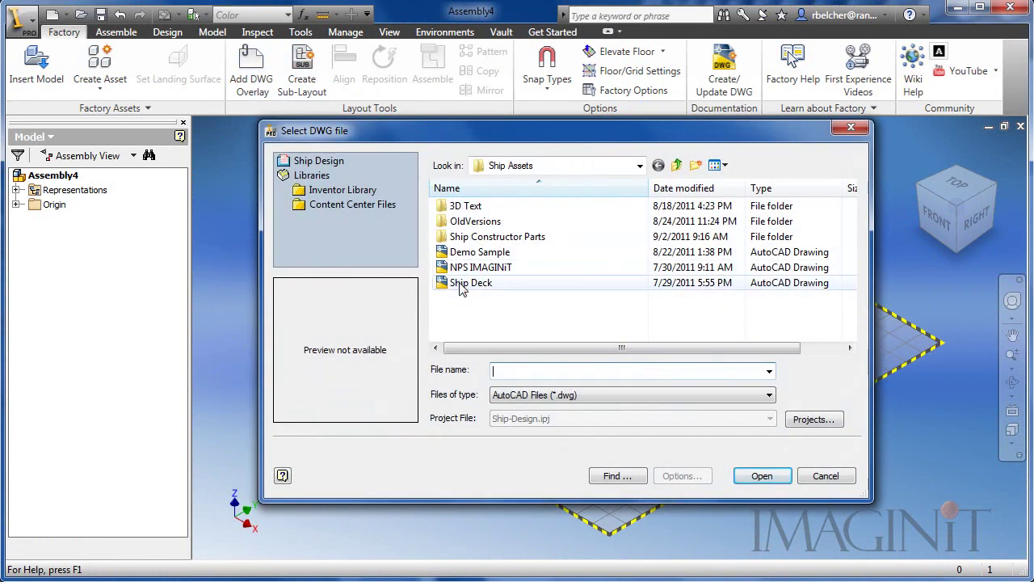
click(479, 288)
click(767, 478)
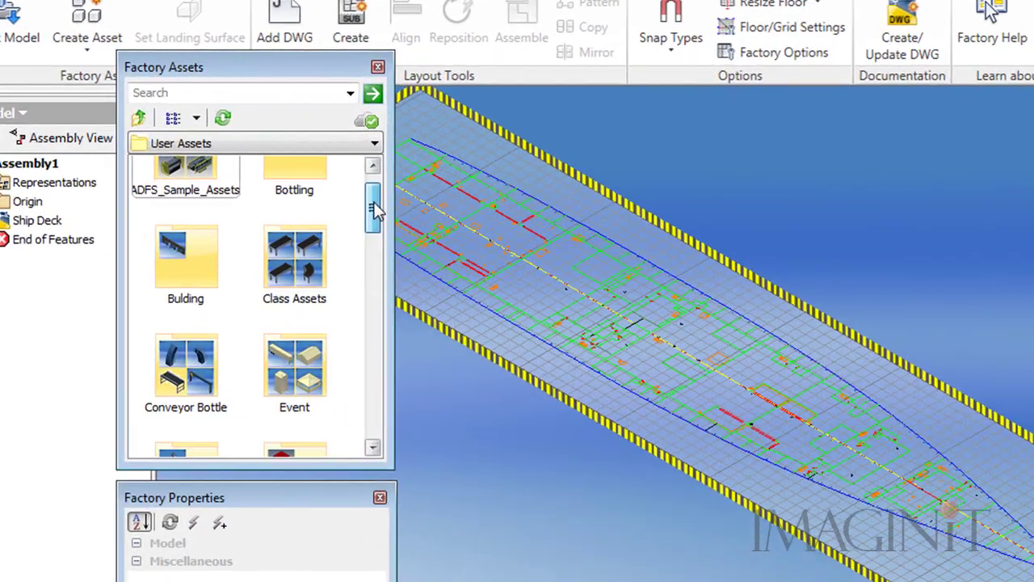
drag(376, 210, 450, 307)
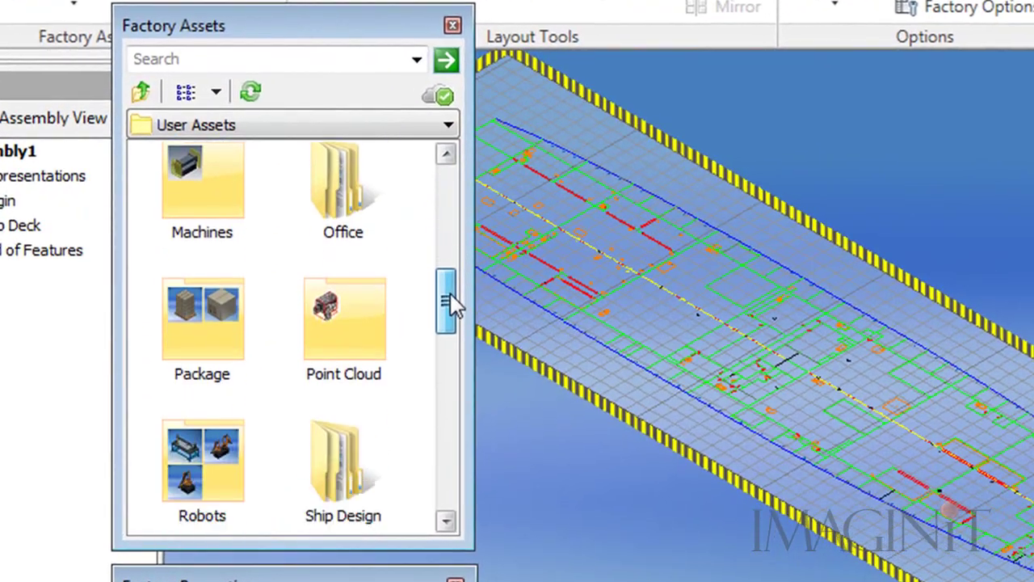
Step: Browse Factory Assets to the Ship Design > Structural folder
double_click(345, 291)
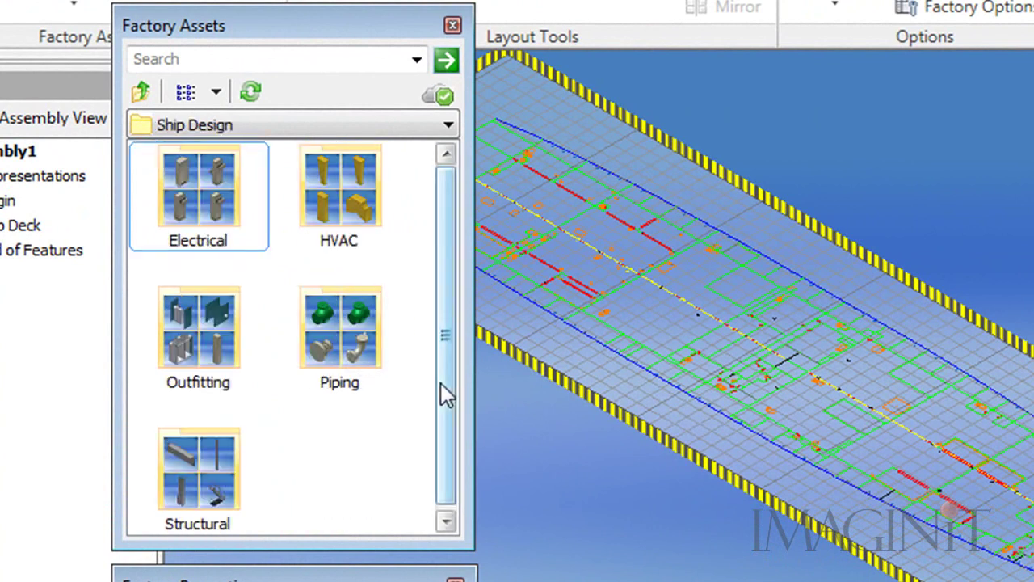
double_click(213, 487)
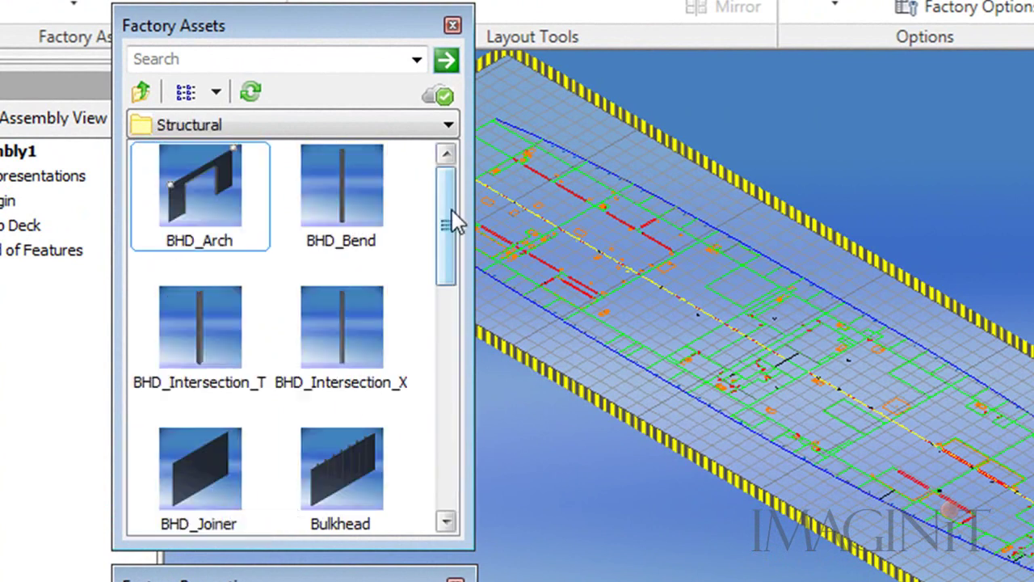
drag(449, 214, 446, 287)
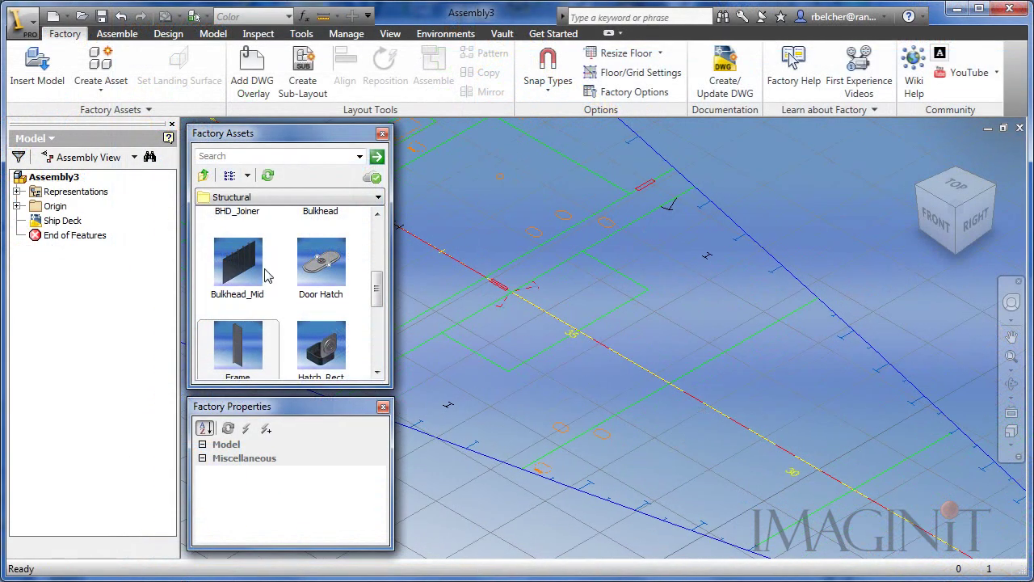
Step: Place a Bulkhead_Mid on the deck centerline and measure its length to 541.977 in
drag(250, 269, 673, 386)
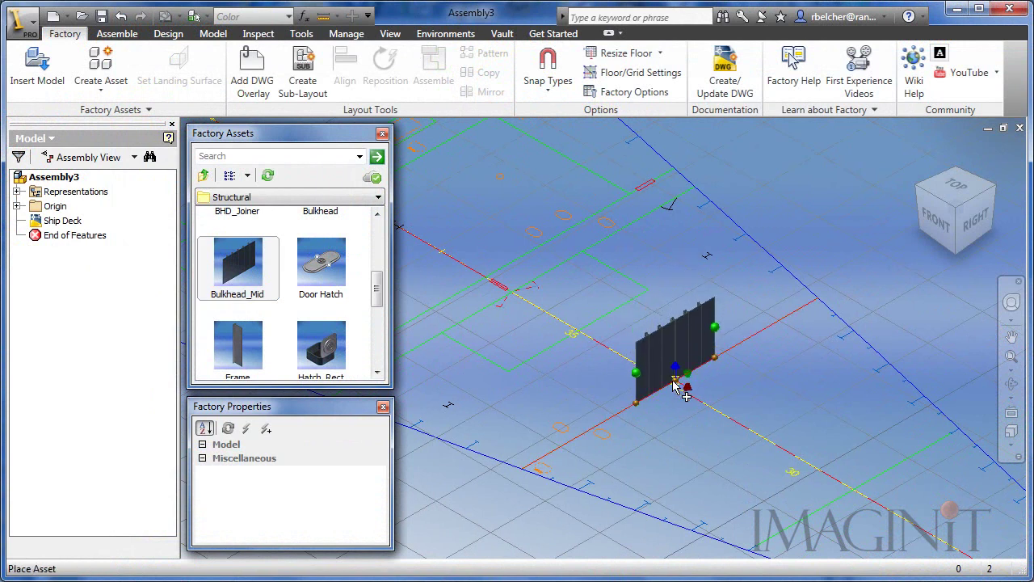
click(673, 386)
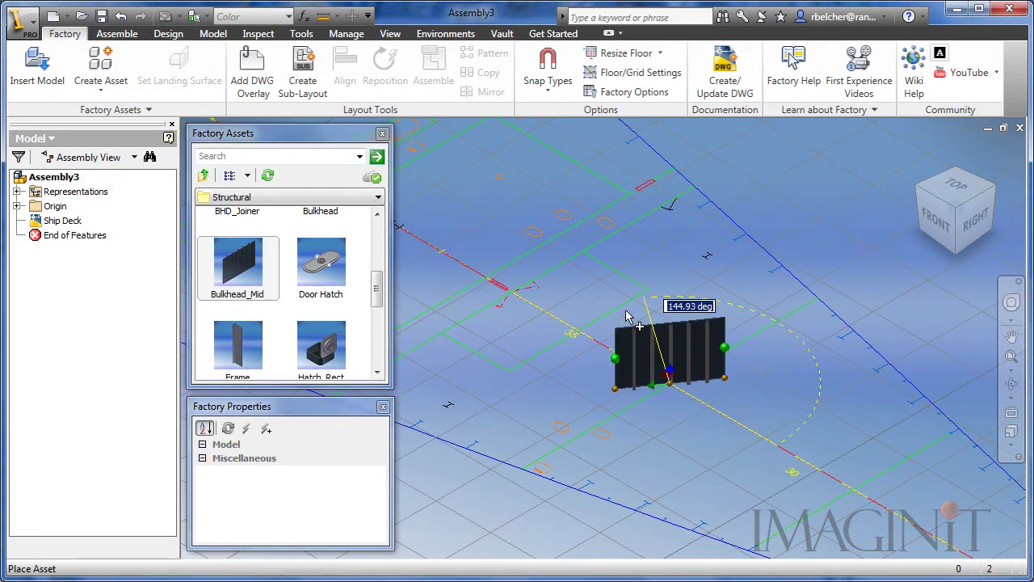
click(721, 414)
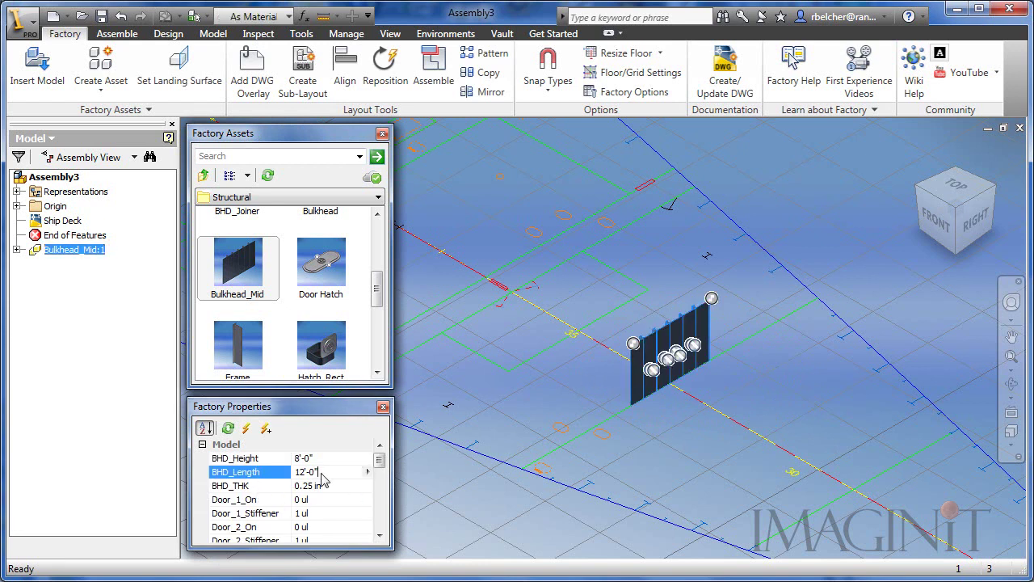
right_click(317, 470)
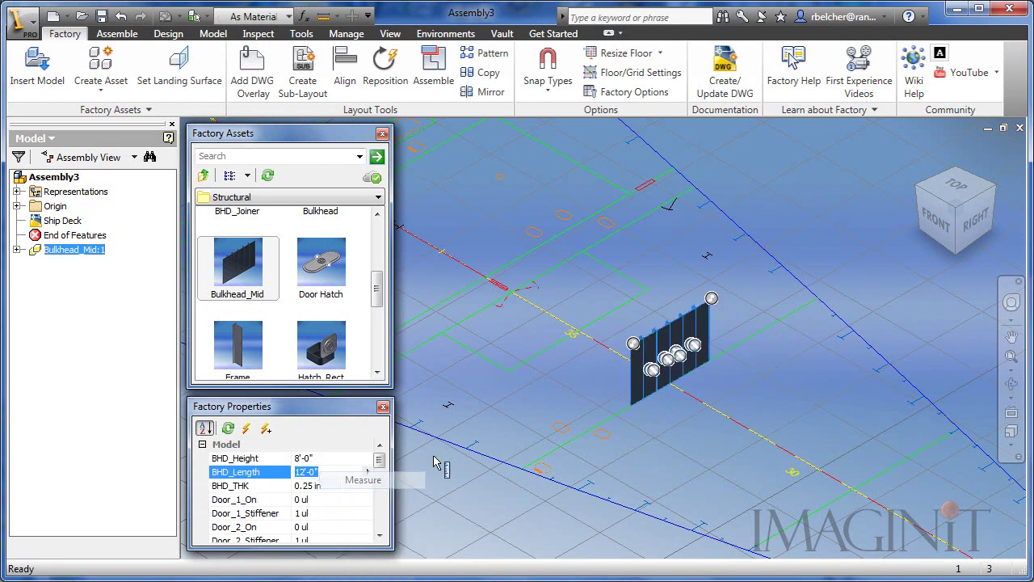
click(359, 480)
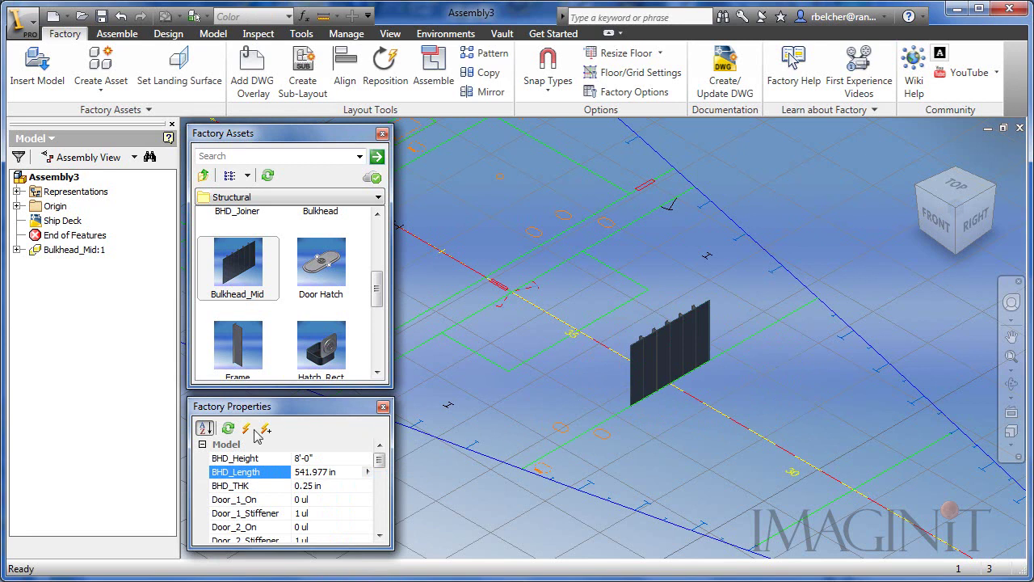
key(Return)
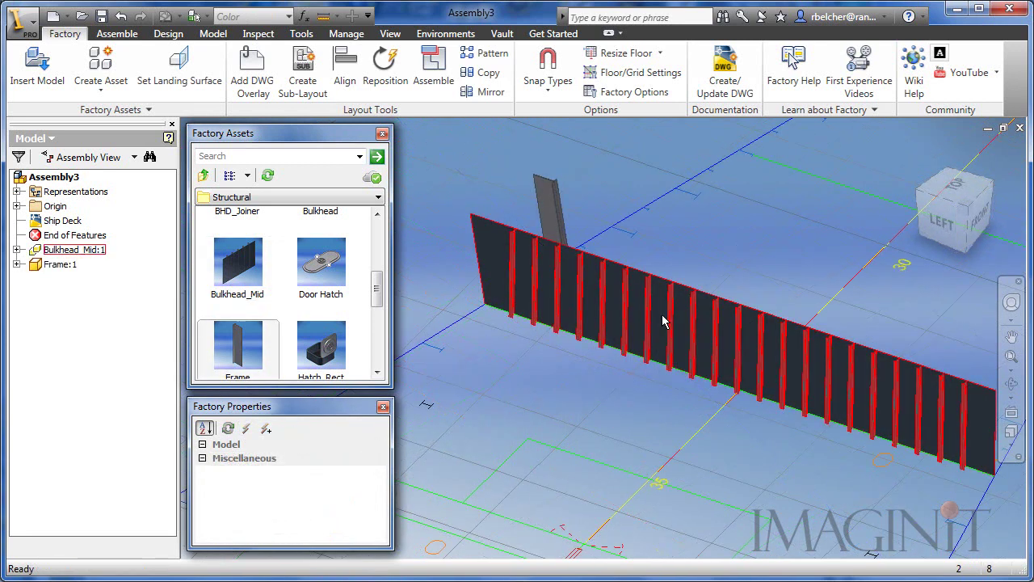
Step: Give the bulkhead a door opening with Door_1_Stiffener 5 and fit a Door Hatch into it
click(634, 363)
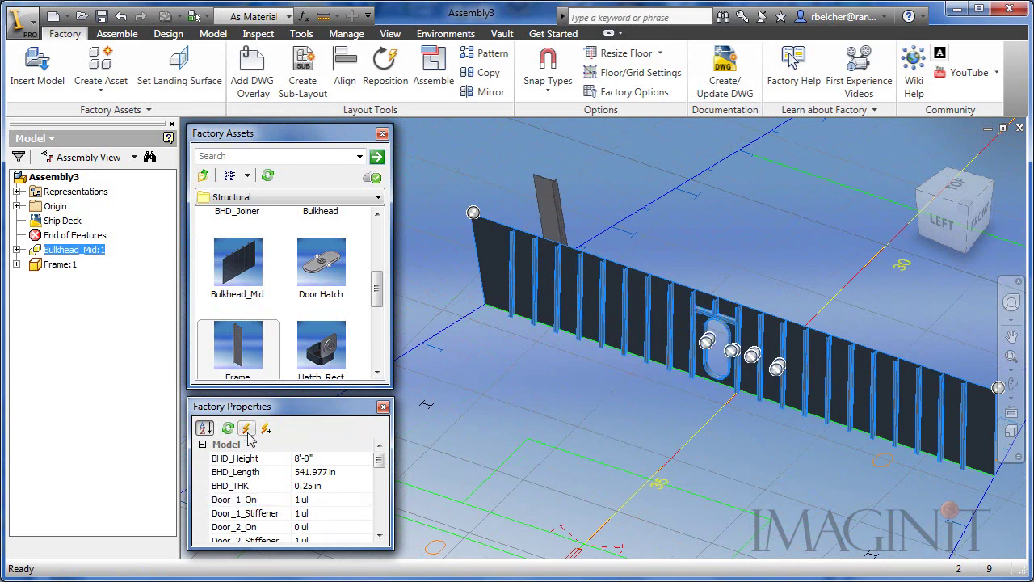
click(365, 517)
click(308, 351)
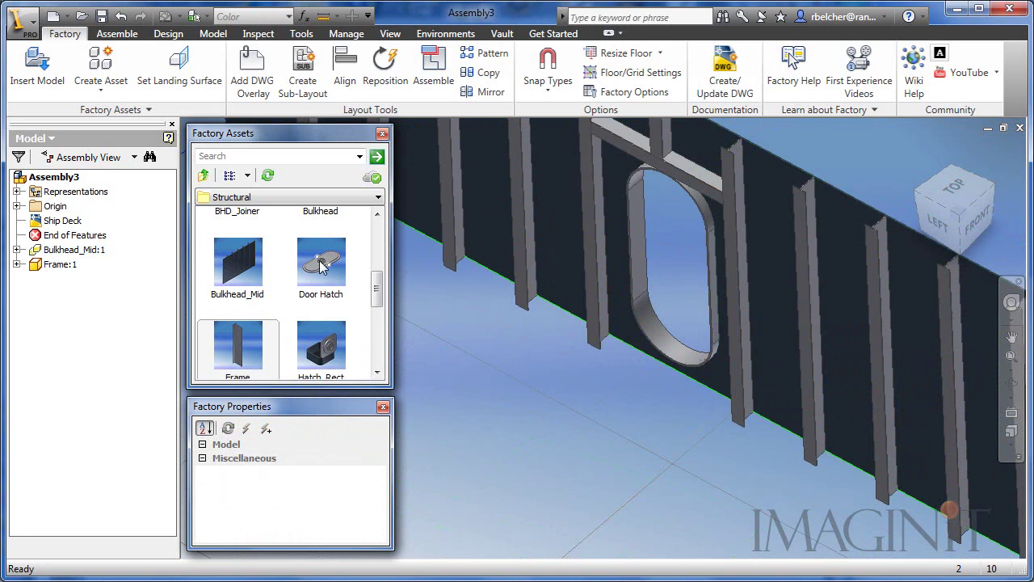
drag(322, 267, 617, 439)
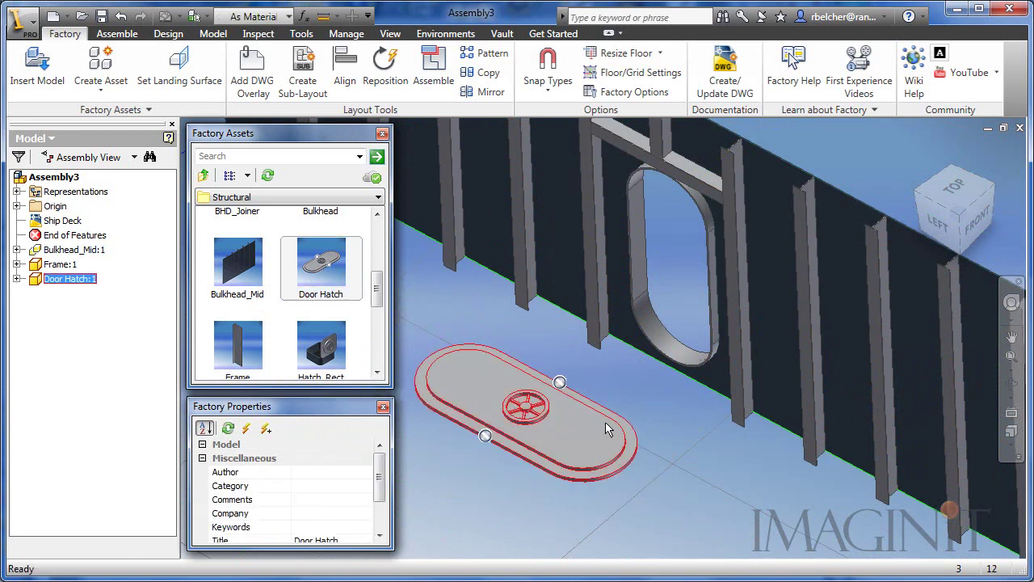
alt+drag(563, 384, 639, 318)
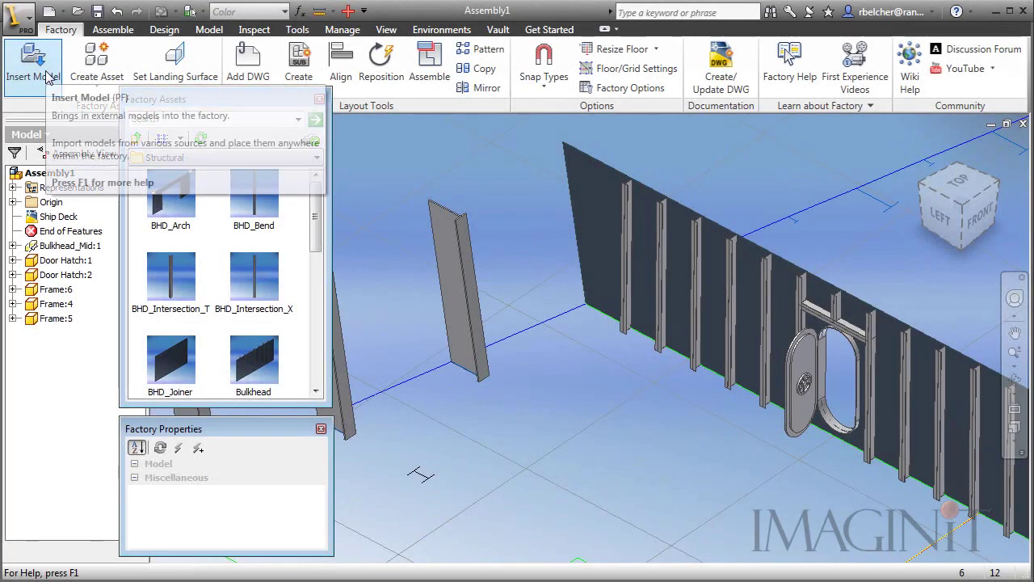
Step: Insert the 78230_3D equipment model from file
click(48, 77)
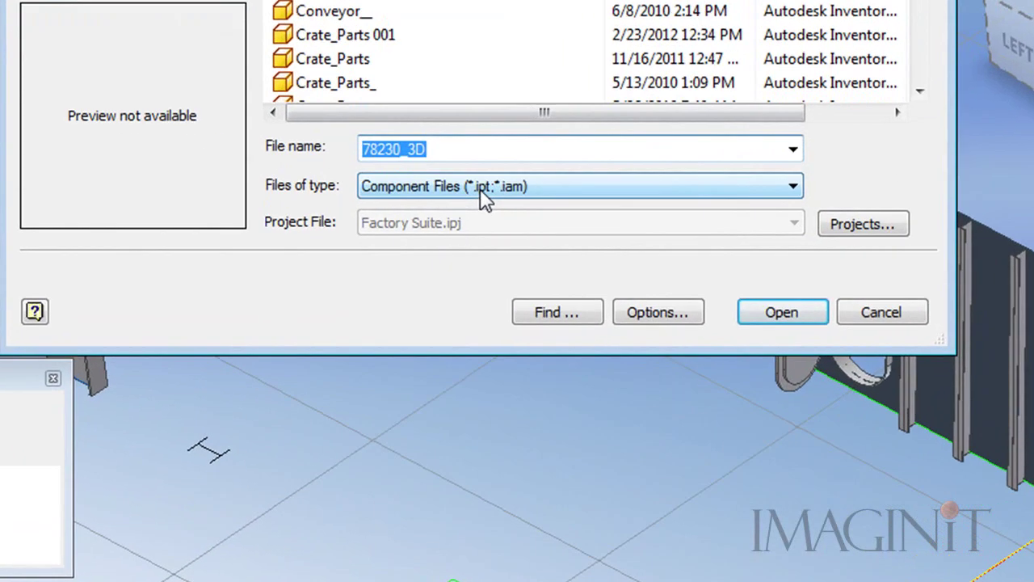
click(587, 297)
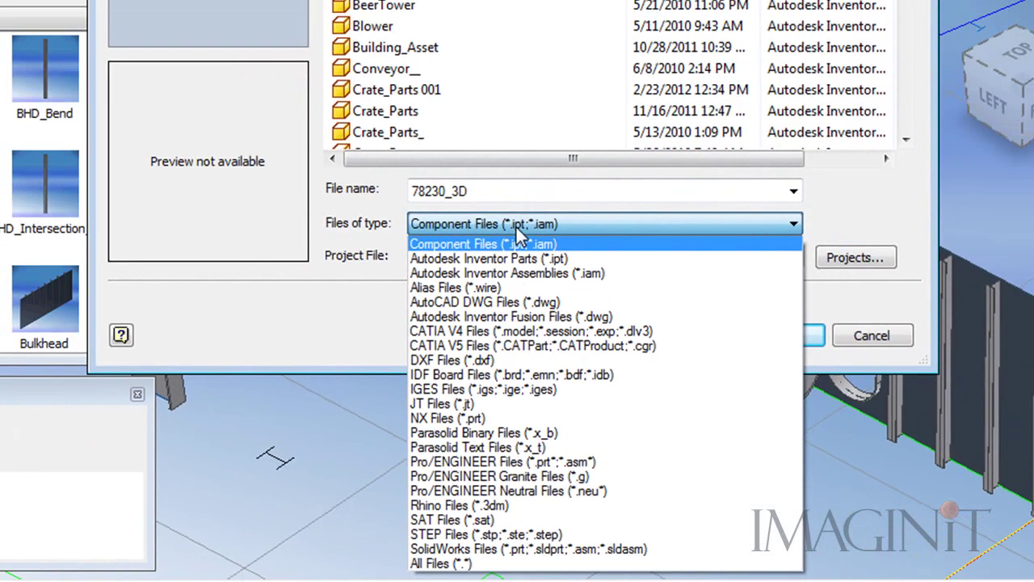
click(591, 307)
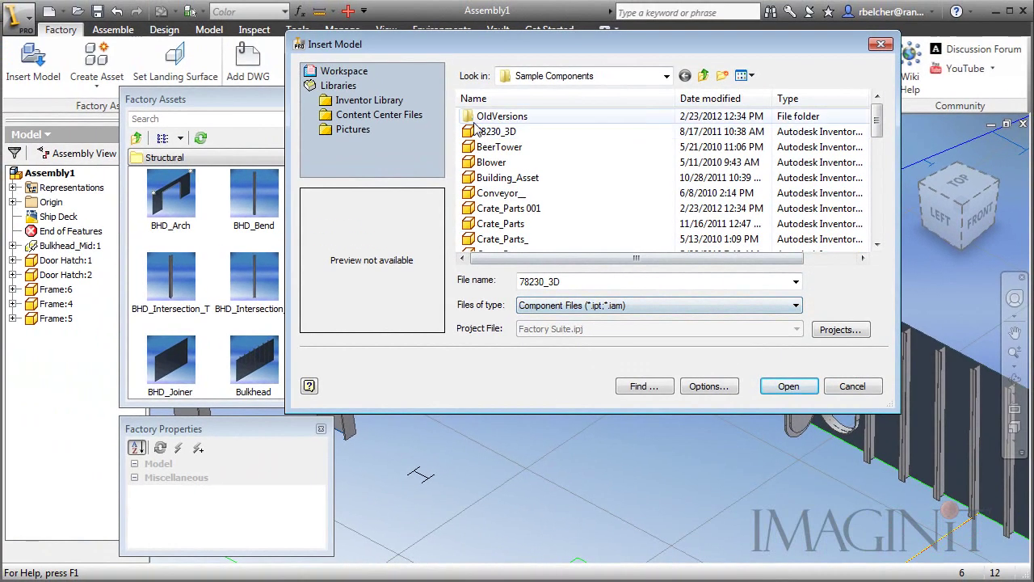
click(485, 131)
click(784, 386)
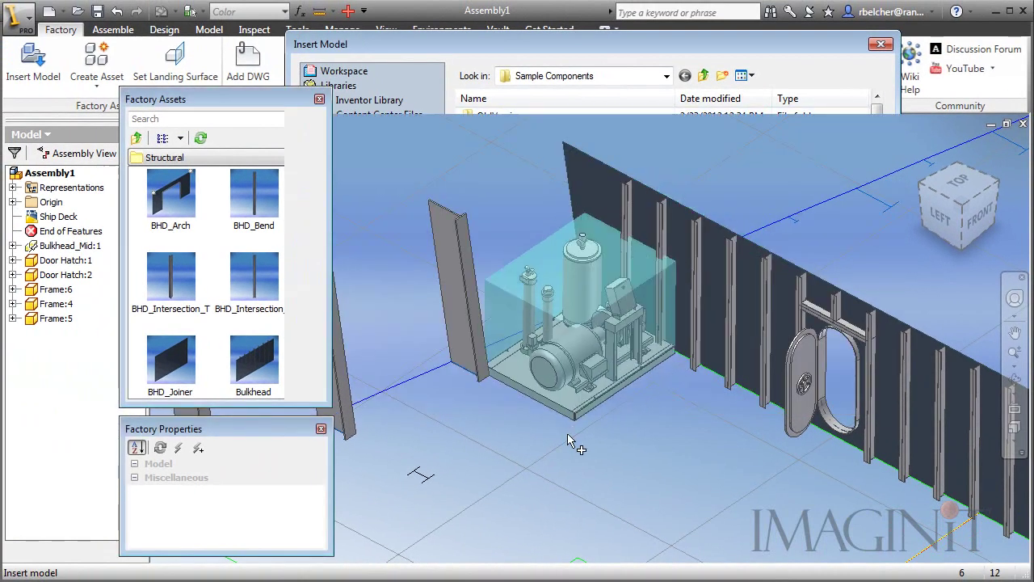
click(578, 459)
Step: Rotate the 78230_3D skid upright and place it in front of the bulkhead
click(614, 467)
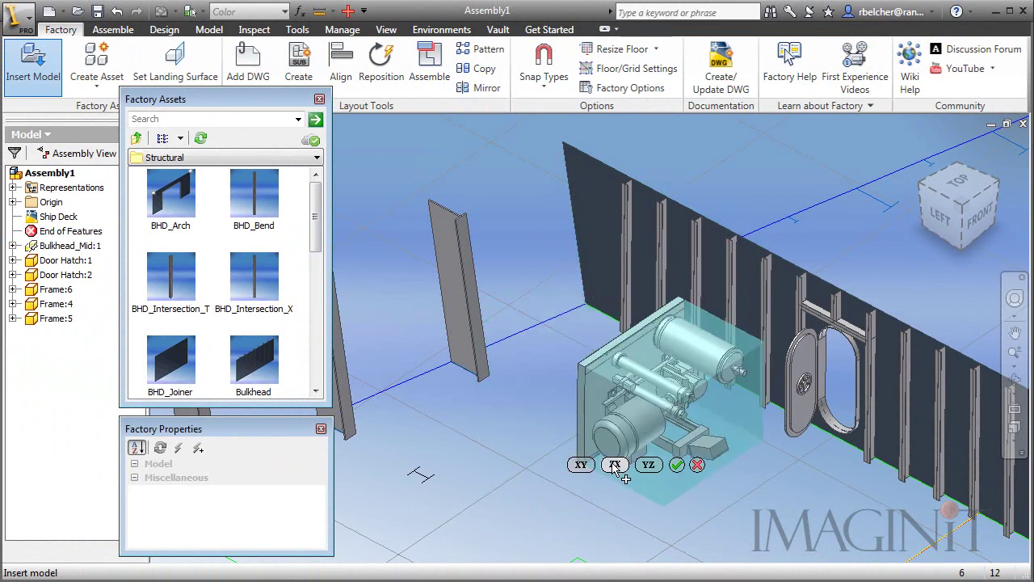
click(646, 467)
click(581, 467)
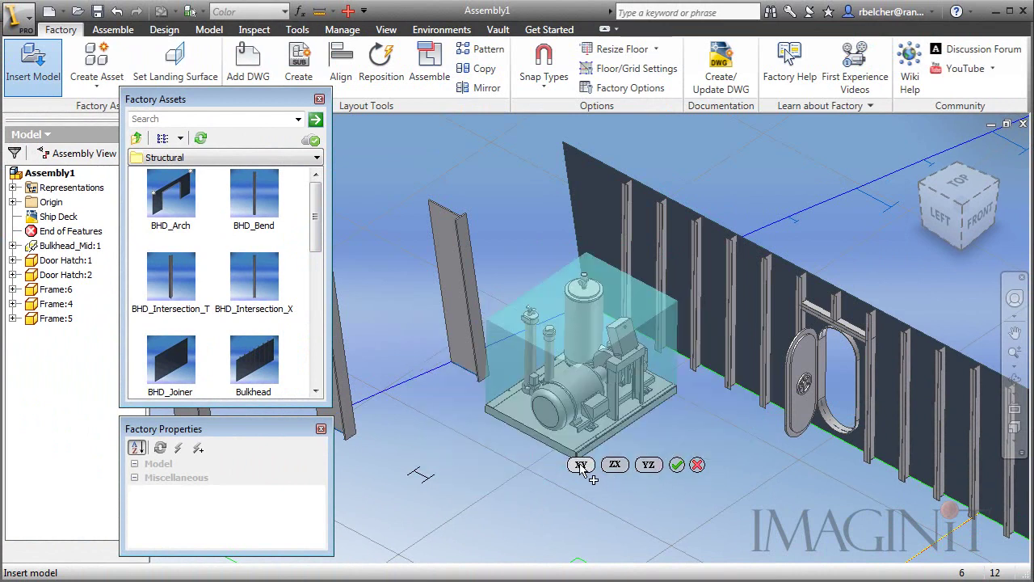
click(677, 466)
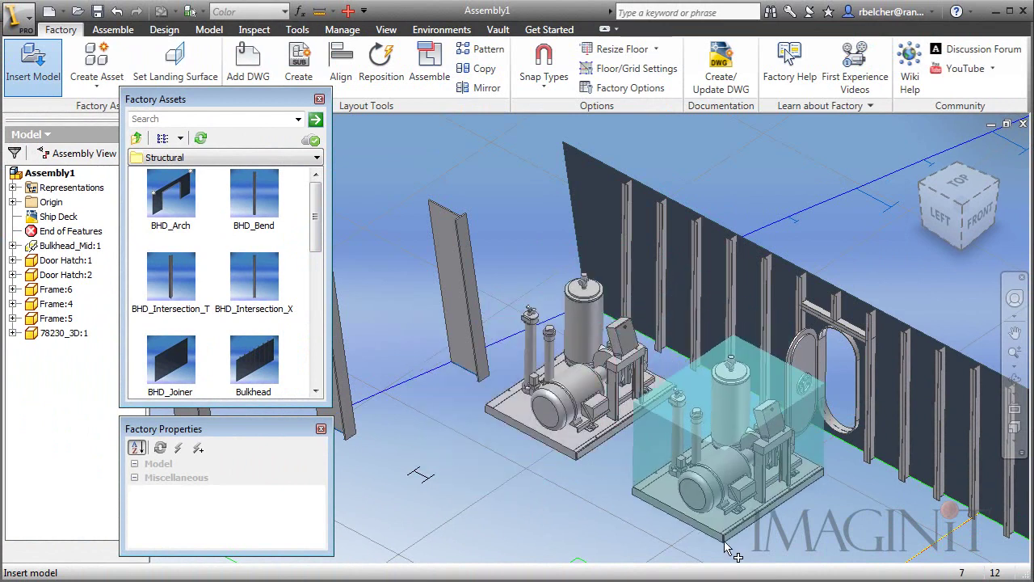
right_click(726, 542)
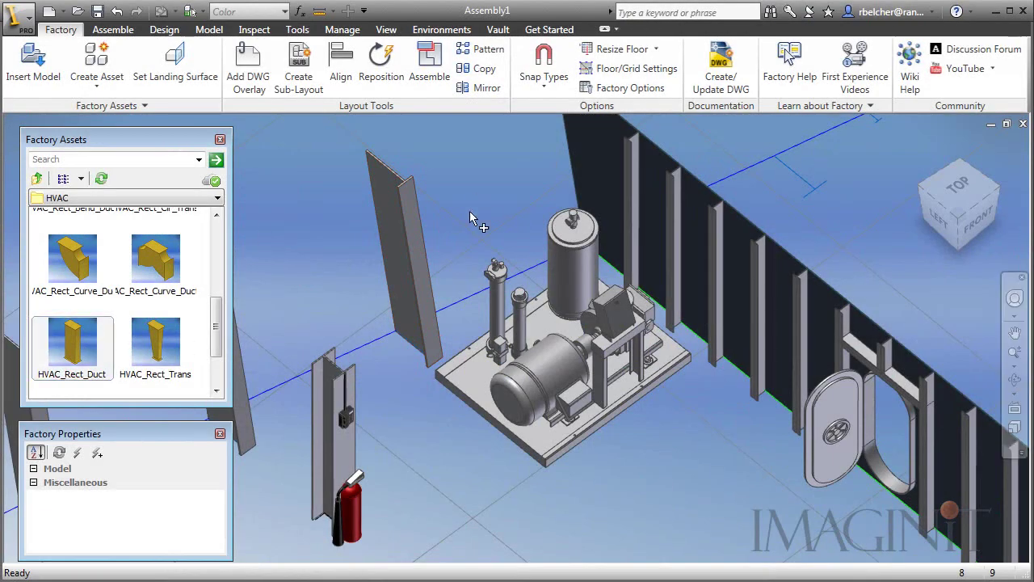
Step: Place a rectangular duct beside the skid and set its length to 7 ft
drag(72, 343, 455, 288)
key(Escape)
click(81, 496)
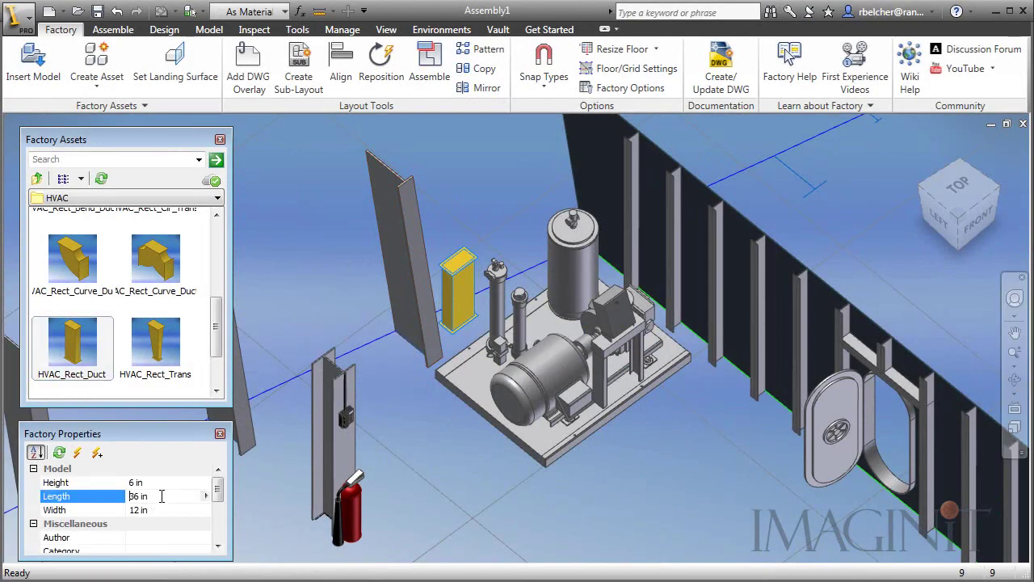
key(Tab)
key(Return)
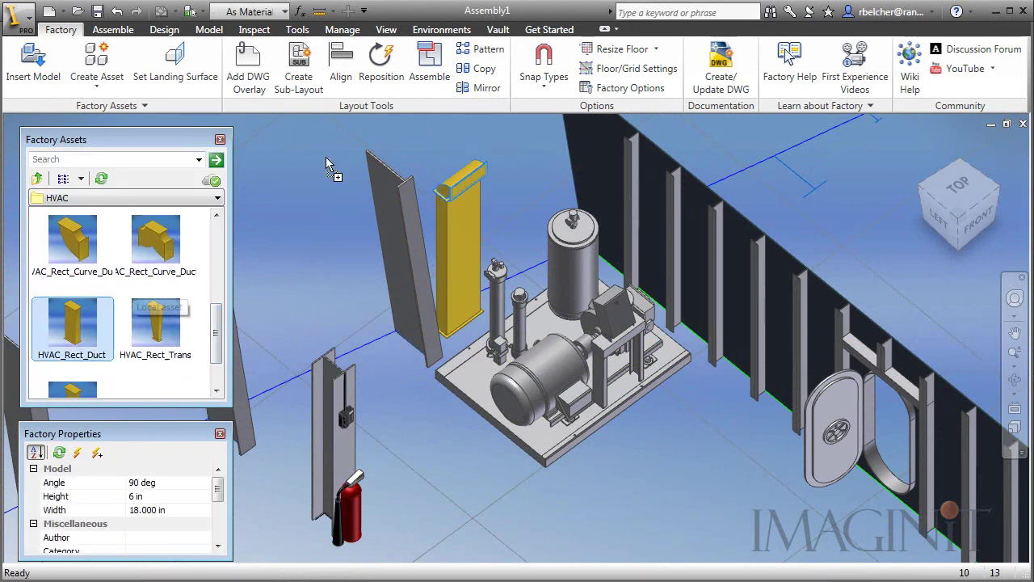
Step: Add a bend atop the duct and a transition with a new lower width
drag(73, 319, 316, 238)
click(335, 228)
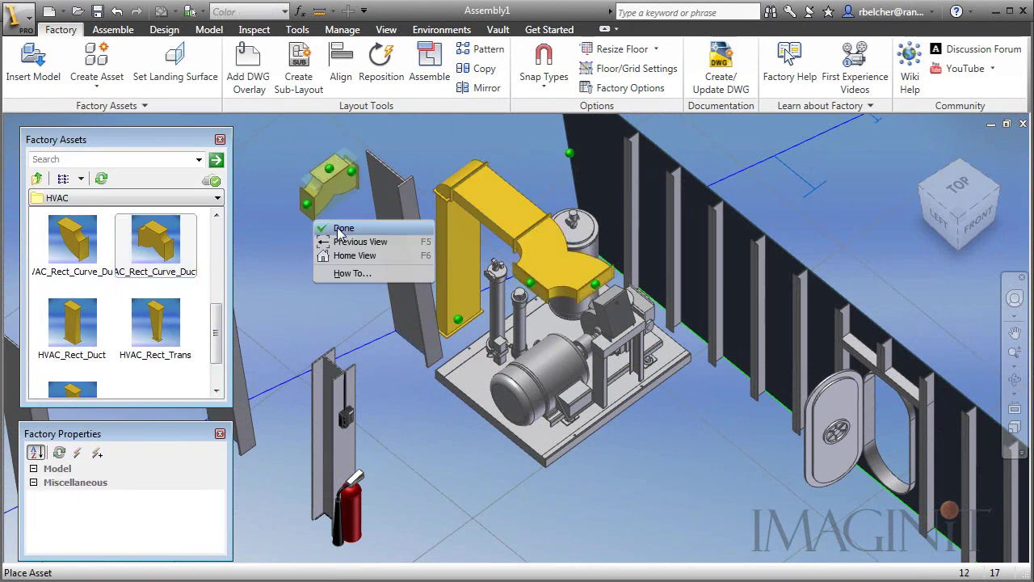
drag(155, 324, 442, 411)
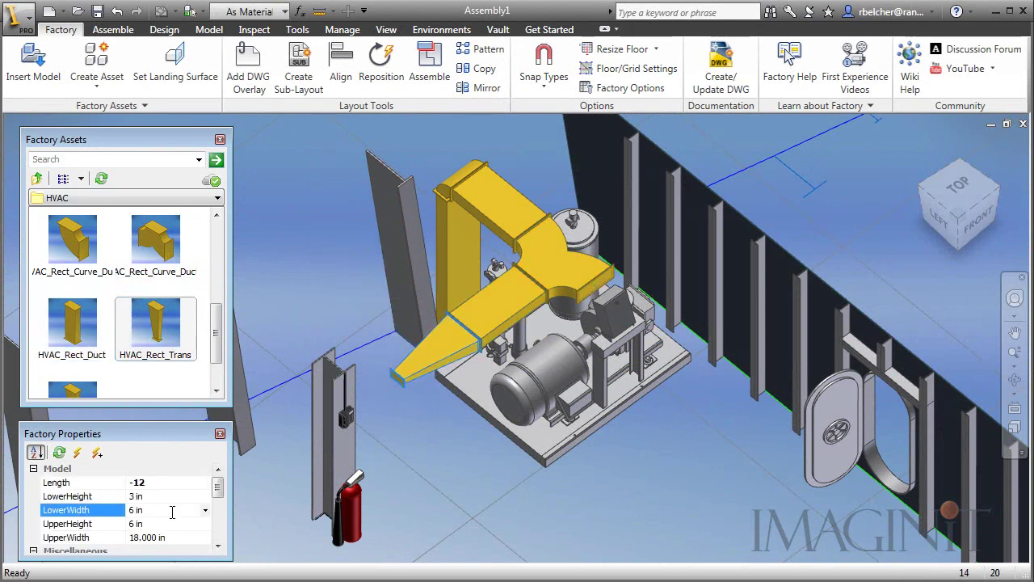
click(206, 510)
click(142, 557)
Step: Extend the duct run with another straight duct and a curved duct
drag(72, 323, 406, 350)
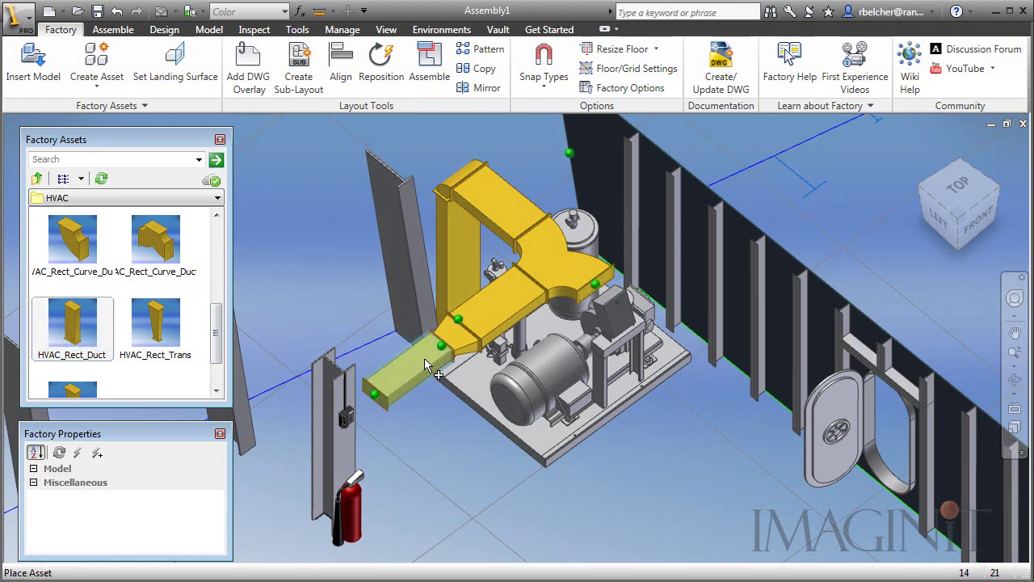
scroll(122, 323, down, 2)
drag(72, 319, 569, 343)
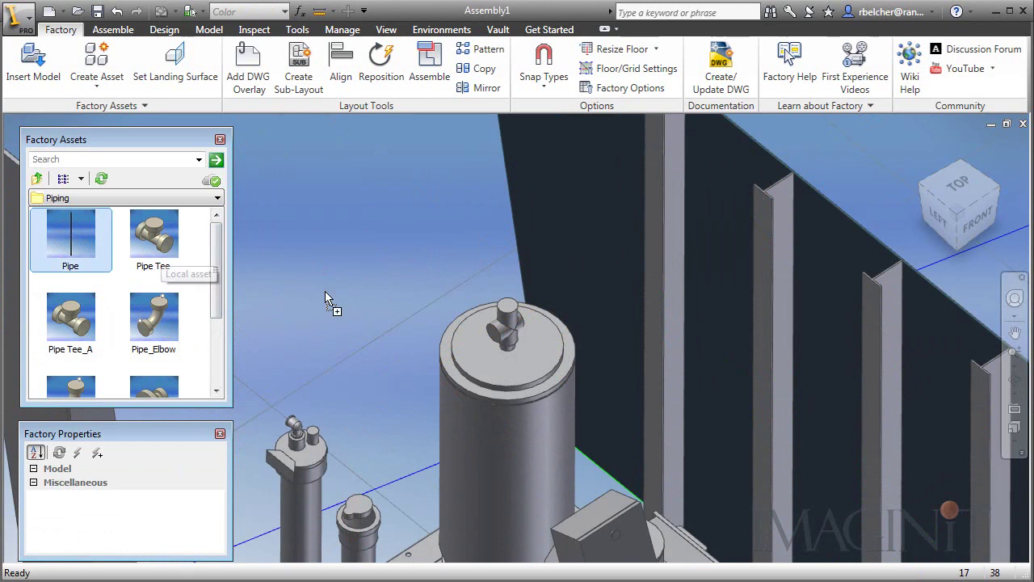
Step: Run a pipe between the tank fittings and set its diameter to 03
click(366, 347)
right_click(408, 276)
click(445, 284)
click(373, 355)
click(496, 330)
text(03)
click(150, 496)
key(Return)
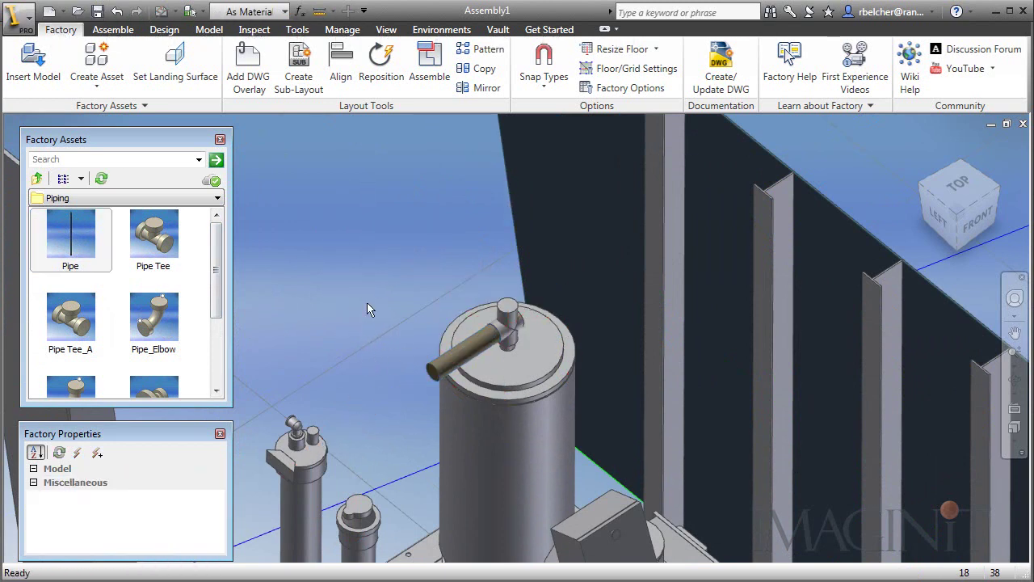
Step: Add an angled Pipe_Elbow_A at the pipe end
scroll(121, 307, down, 1)
click(70, 351)
click(447, 385)
right_click(447, 384)
click(377, 300)
scroll(122, 308, up, 1)
Step: Run a vertical pipe up from the elbow and cap it with a Pipe_Elbow
click(70, 236)
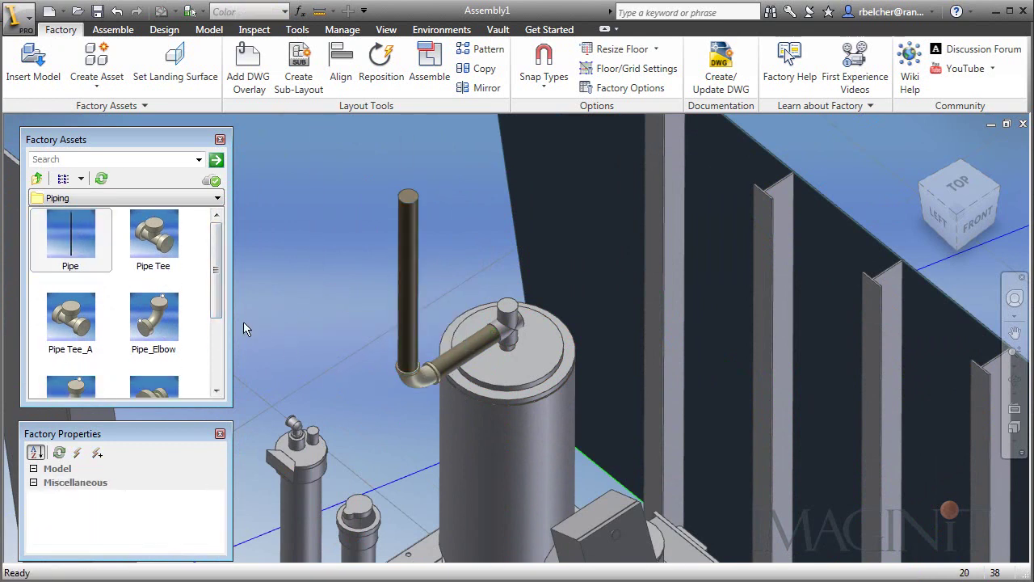
click(153, 319)
click(337, 193)
key(Escape)
Step: Attach a Pipe_Valve_A to the end of the pipe run
scroll(216, 260, down, 3)
click(154, 355)
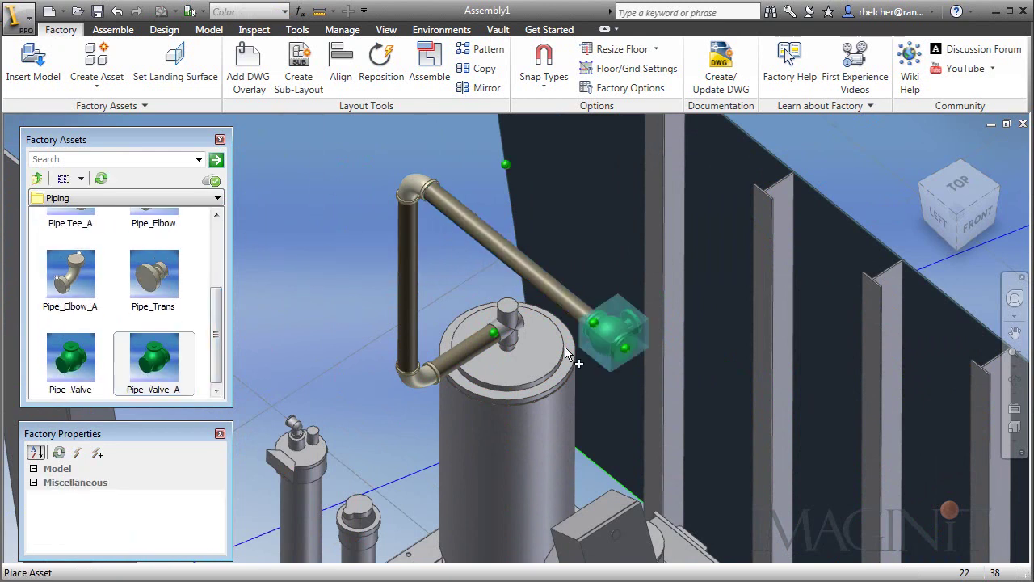
click(621, 380)
right_click(305, 243)
click(324, 250)
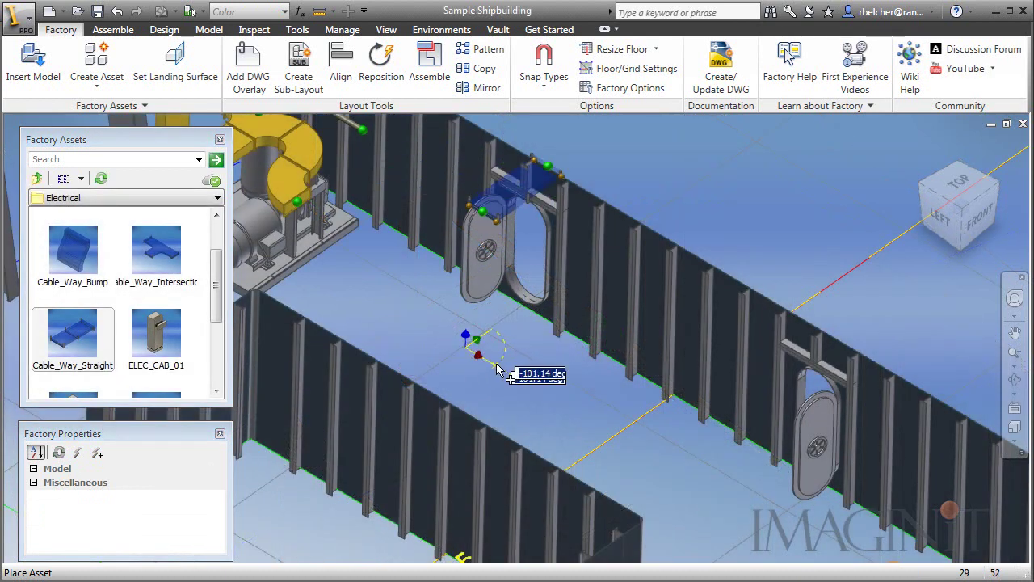
Step: Finish placing the first cable tray pieces along the hull
right_click(510, 361)
click(541, 368)
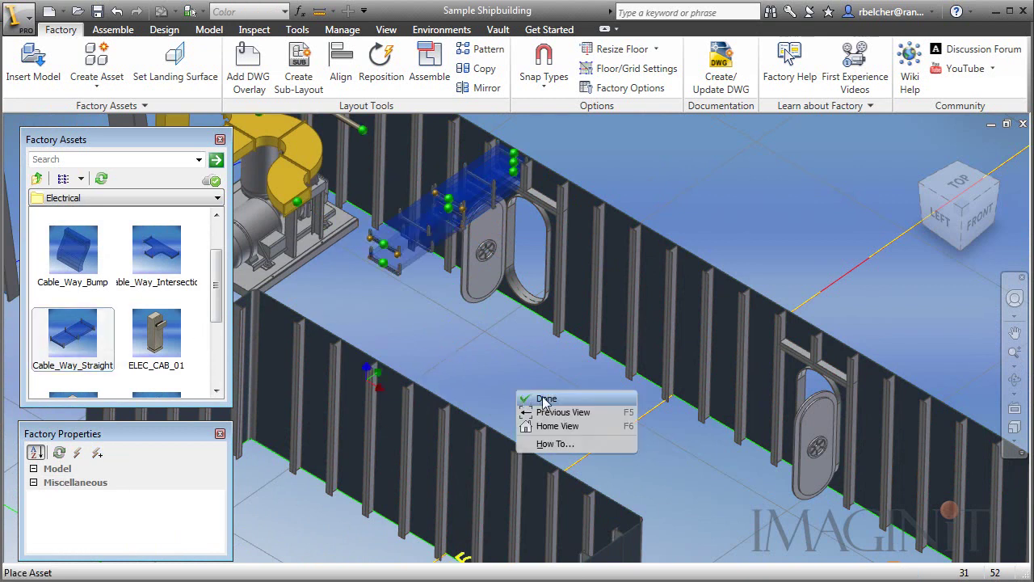
right_click(540, 394)
click(564, 399)
Step: Lay a Cable_Way_Straight beyond the door opening and add a Cable_Way_Bump at its end
scroll(148, 346, down, 1)
click(73, 323)
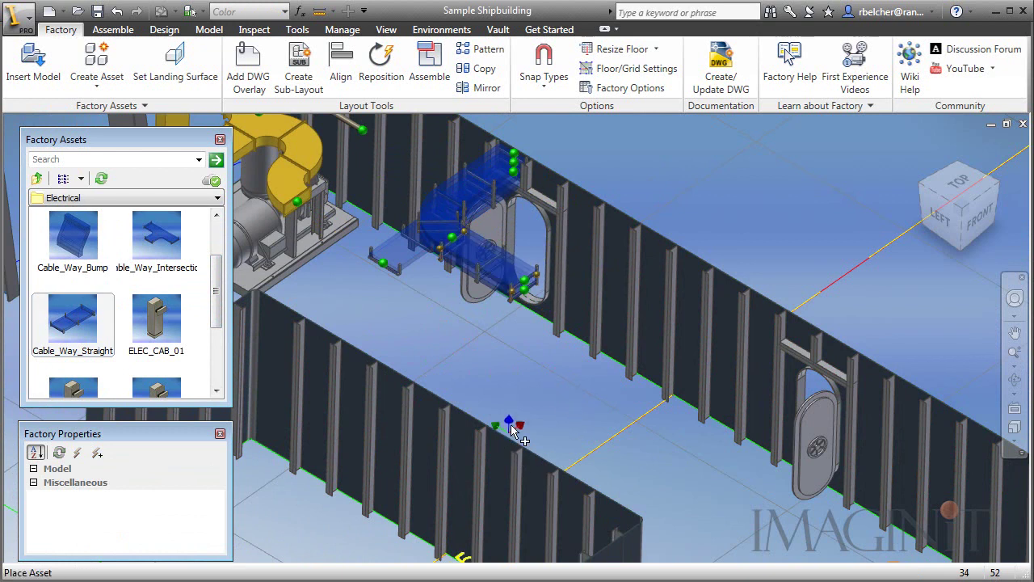
key(Escape)
drag(216, 301, 216, 312)
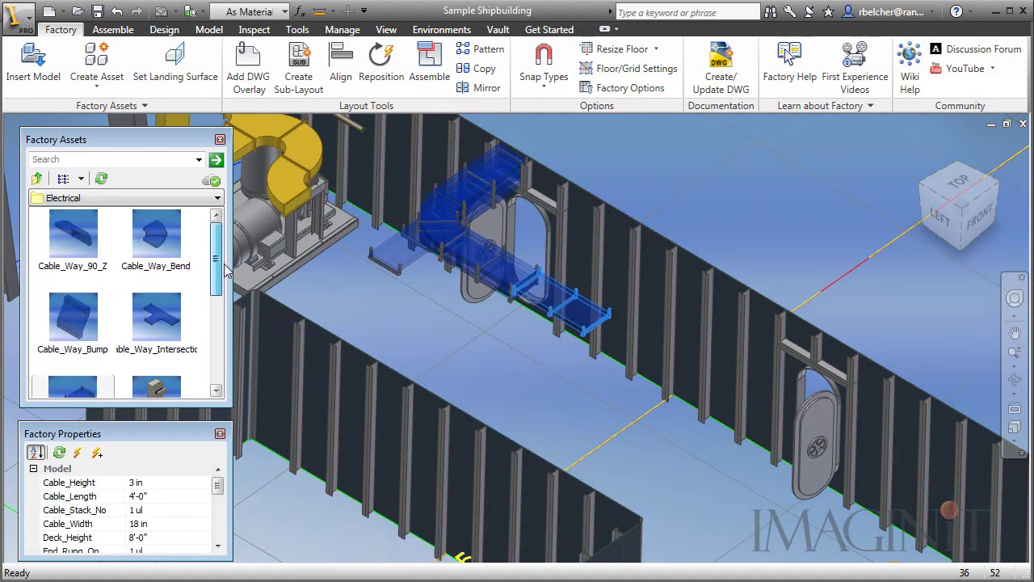
click(73, 319)
right_click(413, 344)
click(424, 350)
click(156, 239)
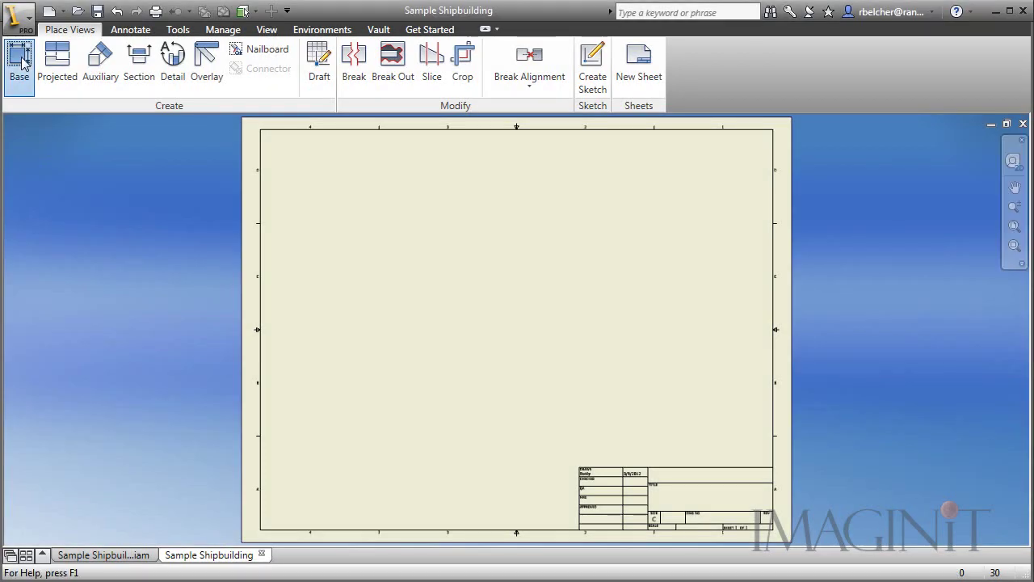
Step: Place a top base view of the layout and section G-G below it
click(21, 61)
click(852, 219)
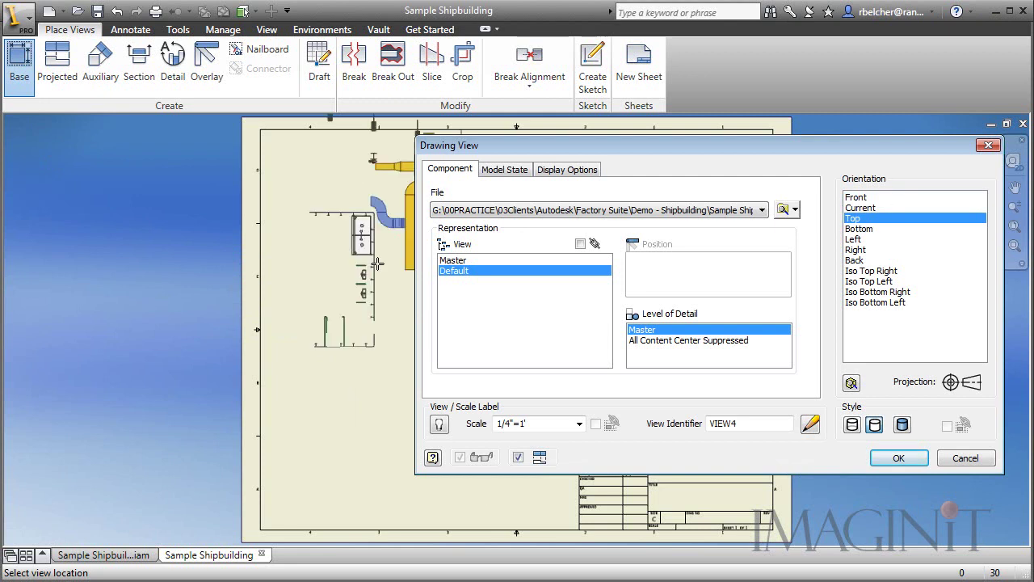
click(356, 313)
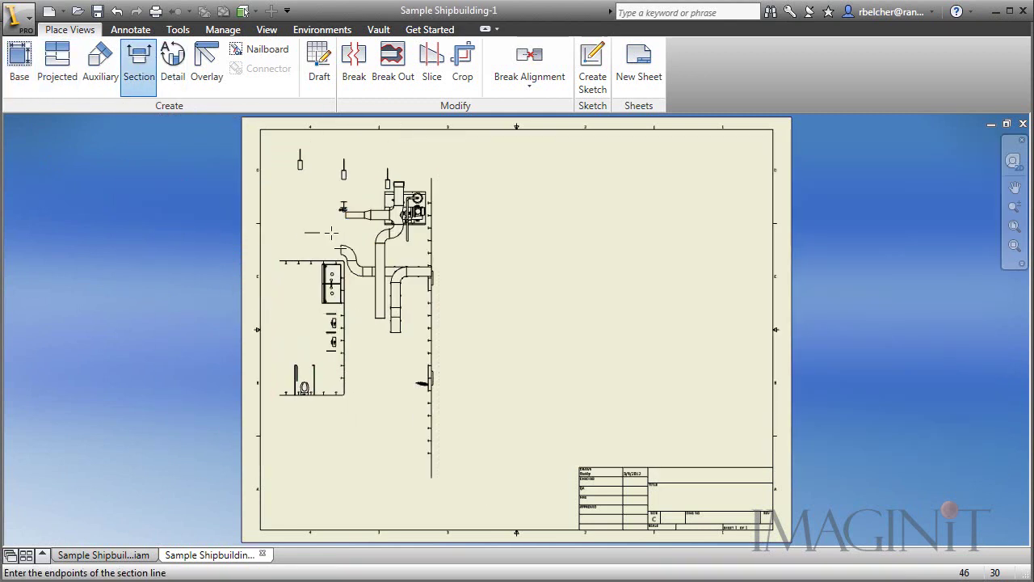
right_click(506, 197)
click(526, 198)
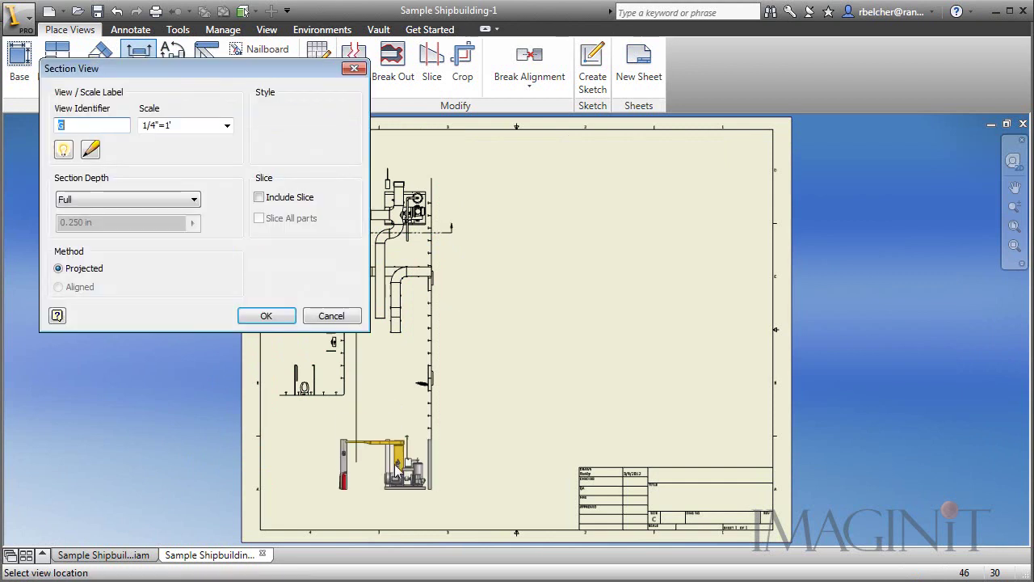
click(551, 381)
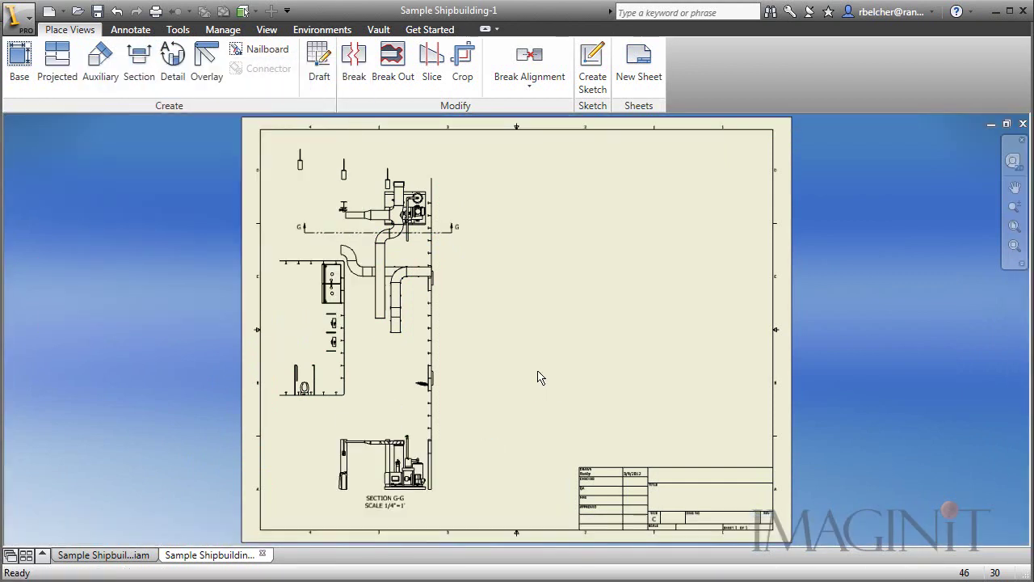
Step: Add detail H of the section view at the upper right
click(409, 442)
click(403, 461)
click(447, 489)
click(670, 202)
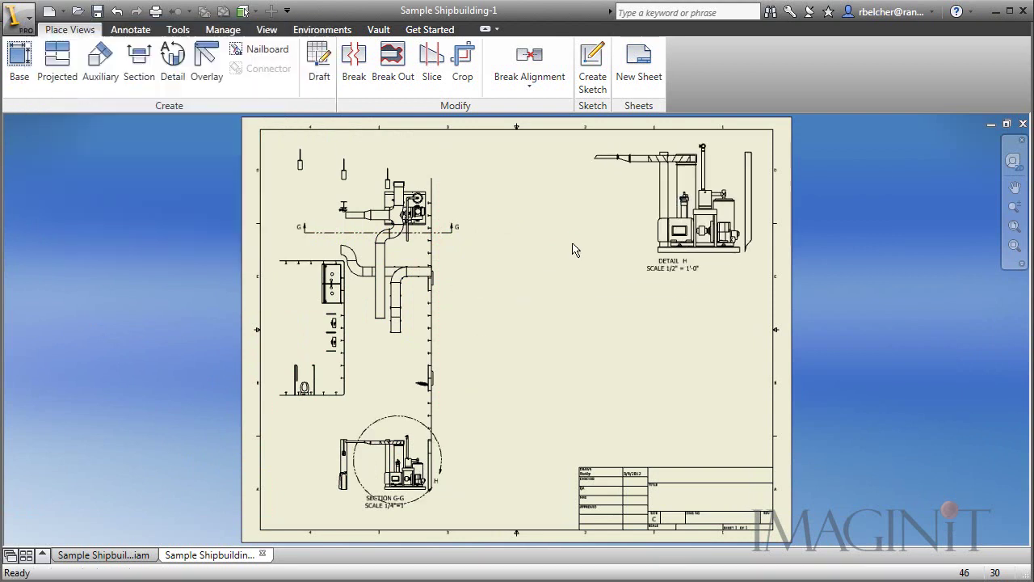
Step: Place a parts list below detail H and select the top view for auto ballooning
click(131, 30)
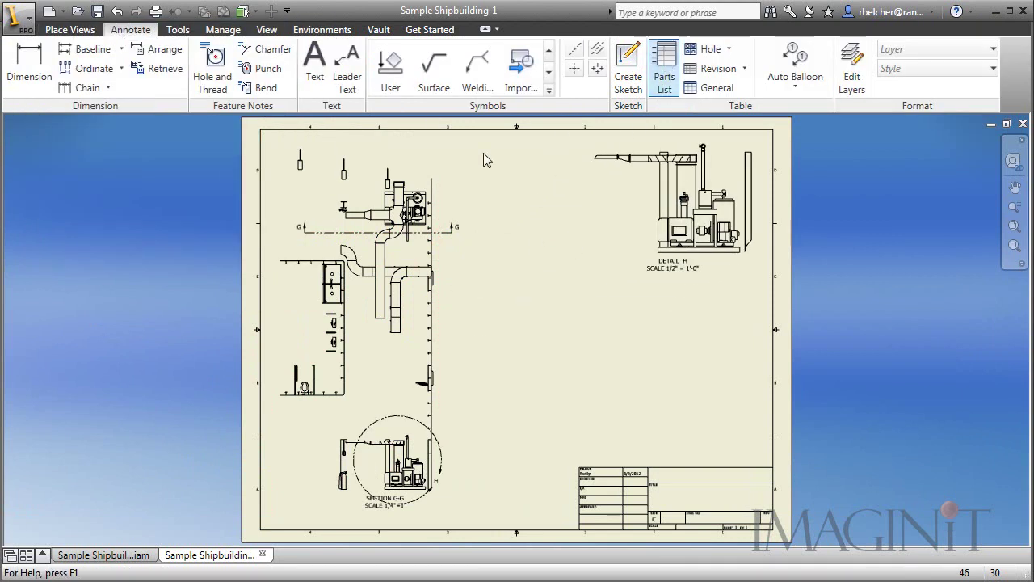
click(664, 81)
click(234, 321)
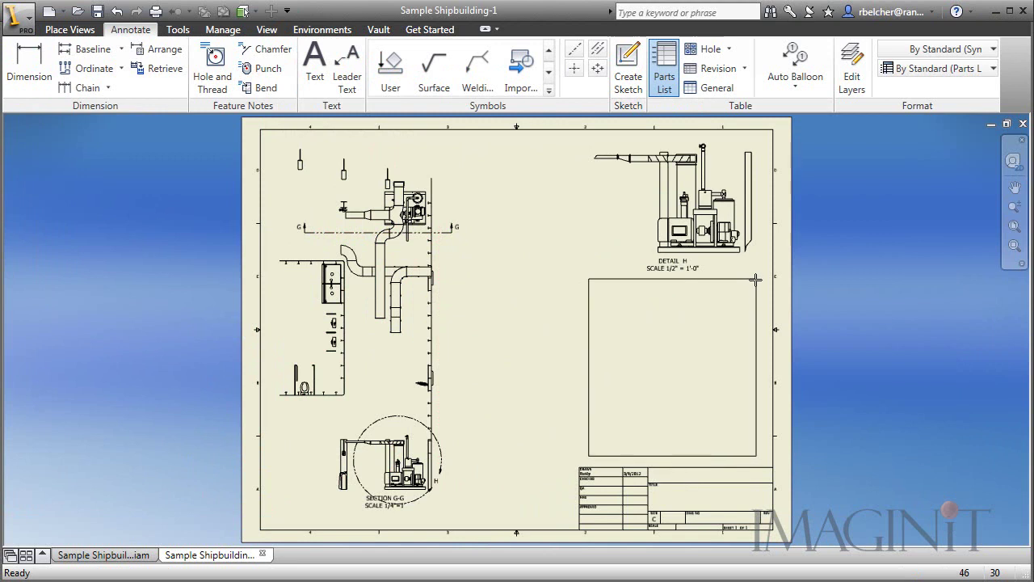
click(756, 279)
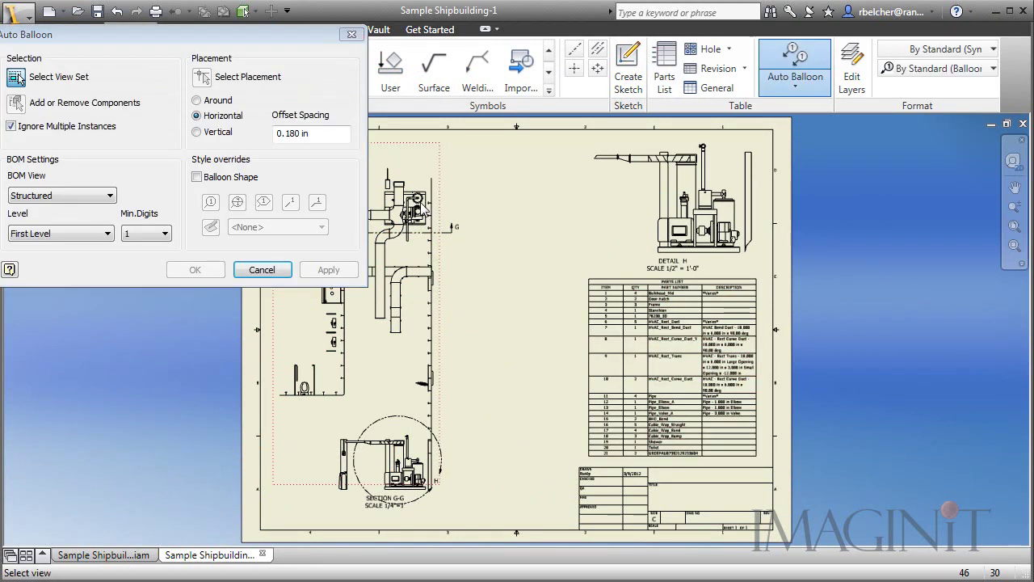
drag(361, 273, 330, 280)
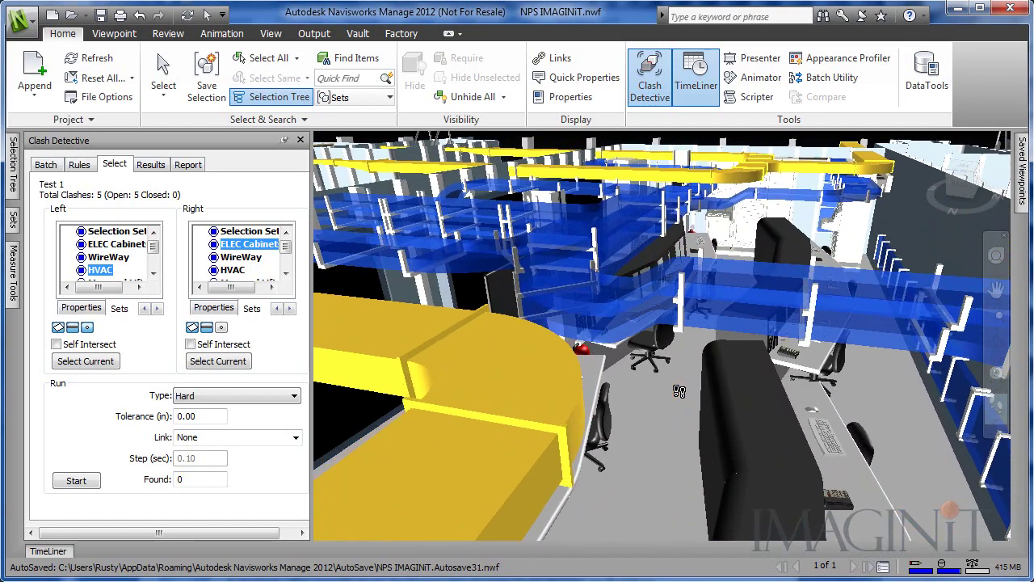
Step: Review the HVAC duct vs. electrical cabinet clash results, zooming to the third and fifth clashes
drag(679, 391, 481, 372)
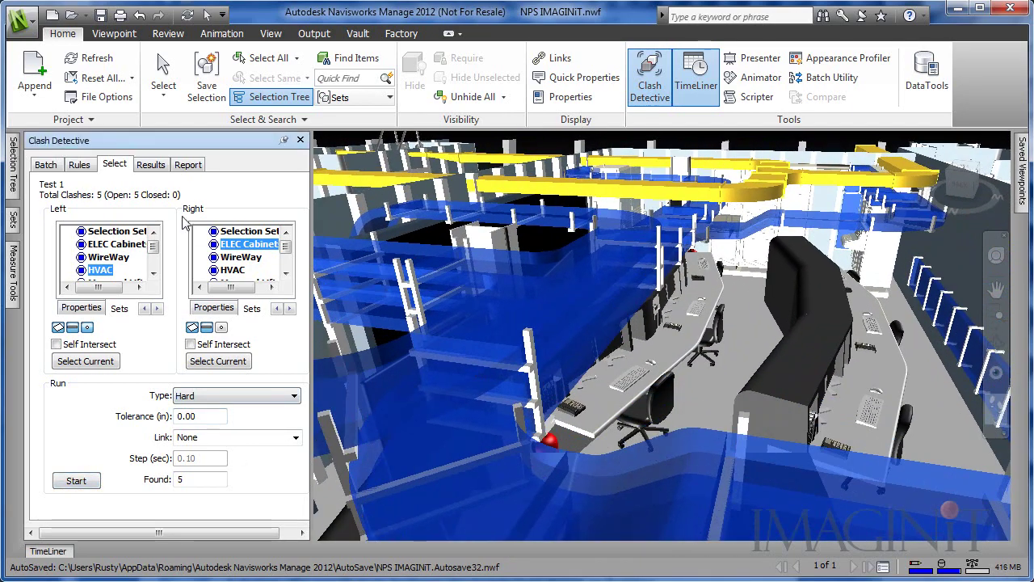
click(150, 164)
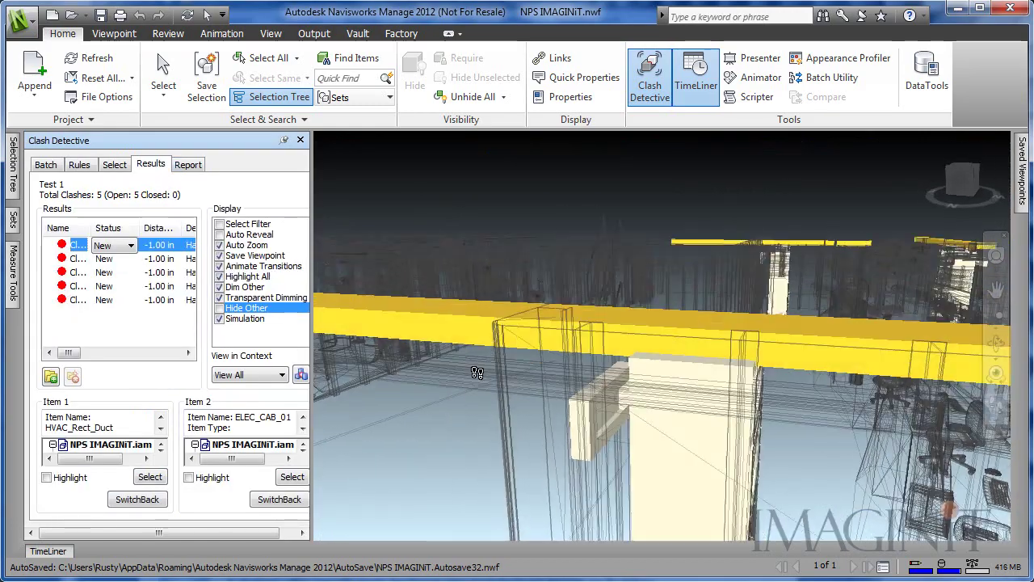
click(108, 276)
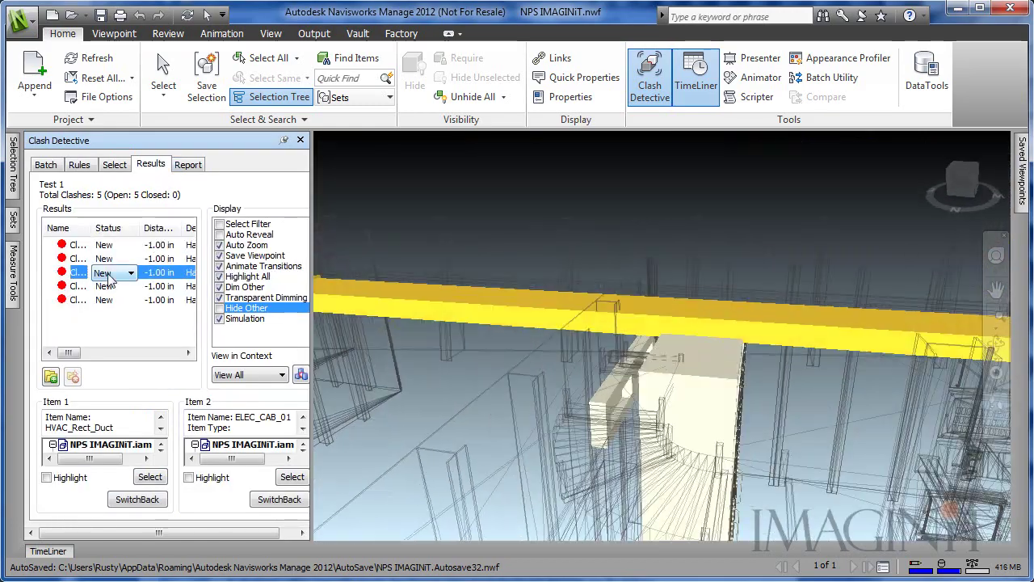
click(104, 303)
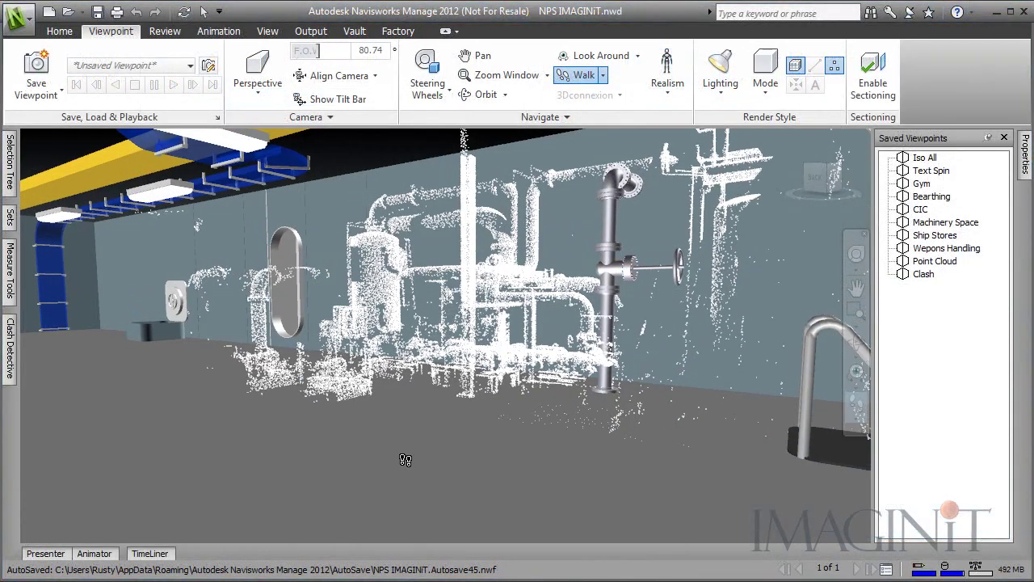
Step: Show the first of 24 scan-versus-pipe clearance clashes, Scan 23 against a pipe, in red
drag(406, 460, 98, 378)
click(10, 361)
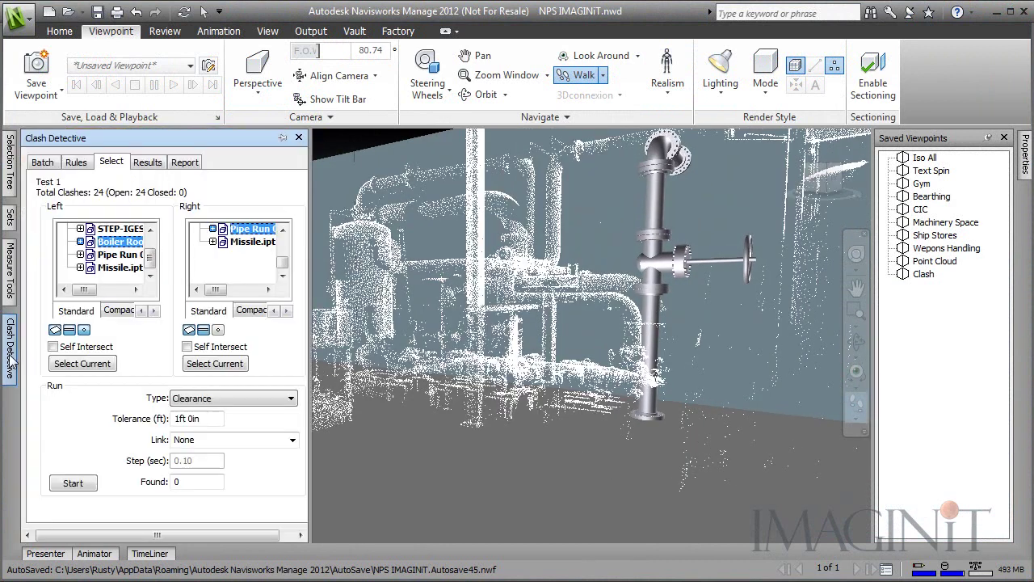
click(148, 163)
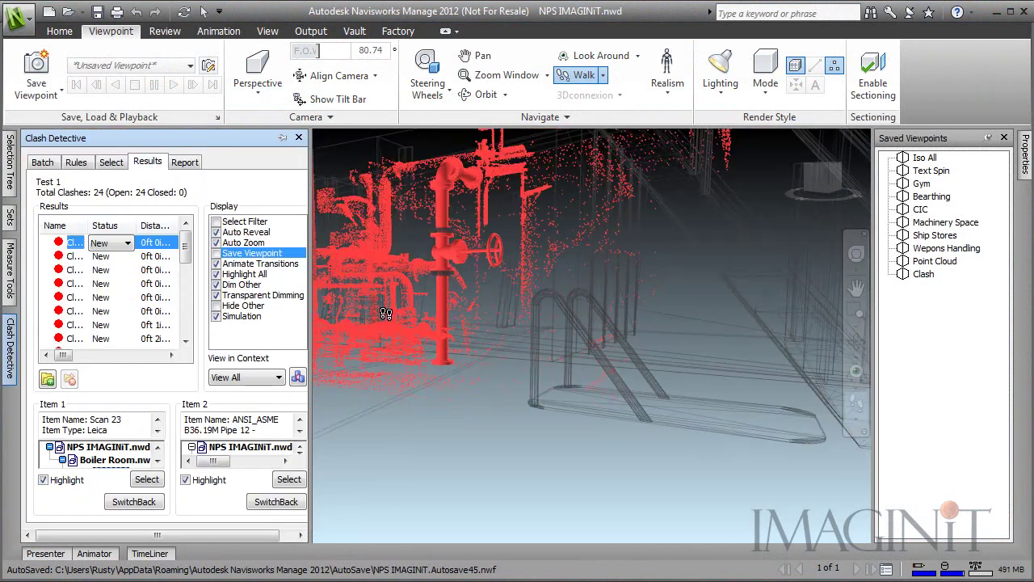